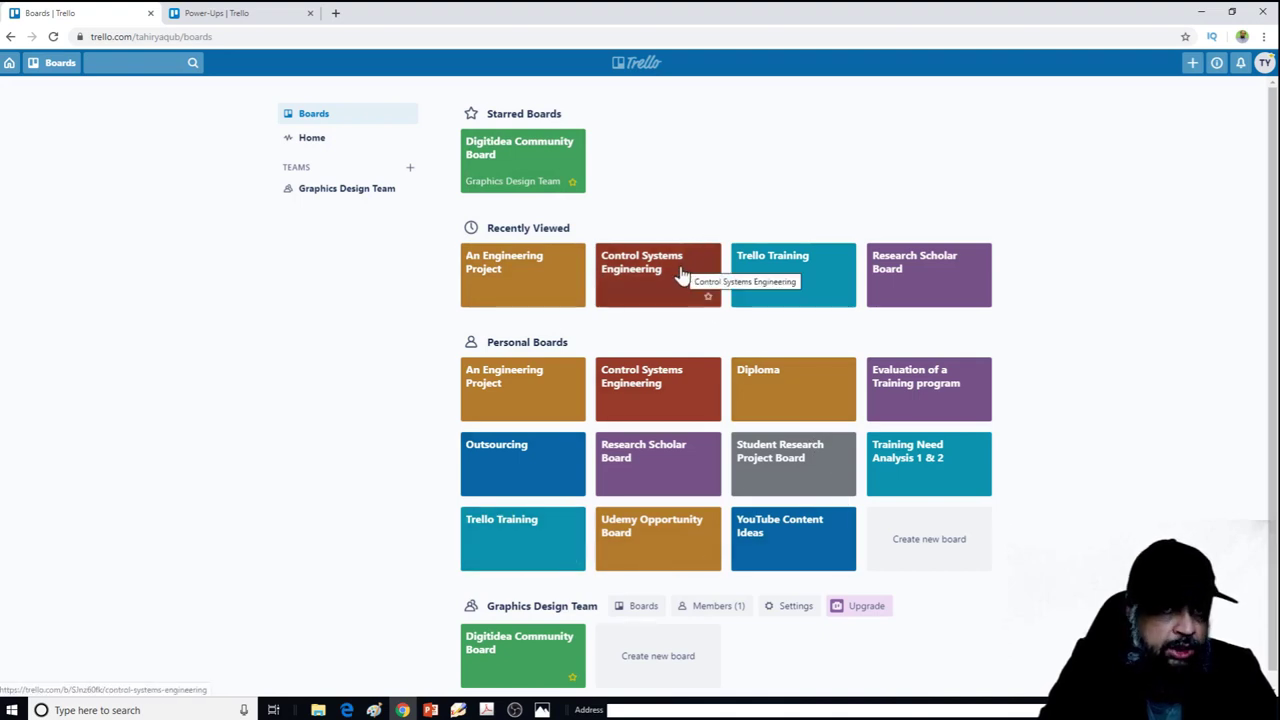
# Step: Open the An Engineering Project board from Recently Viewed
pyautogui.click(507, 265)
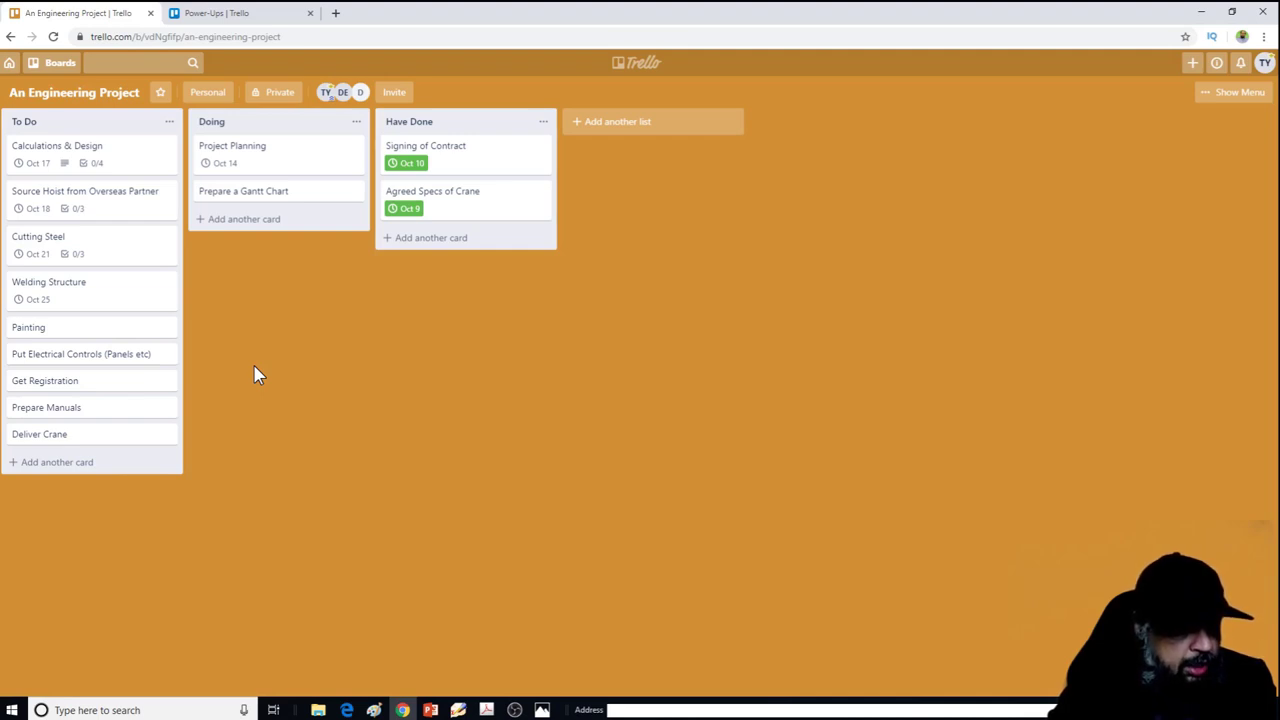
# Step: Switch to the browser tab showing the Power-Ups for Trello directory
pyautogui.click(226, 14)
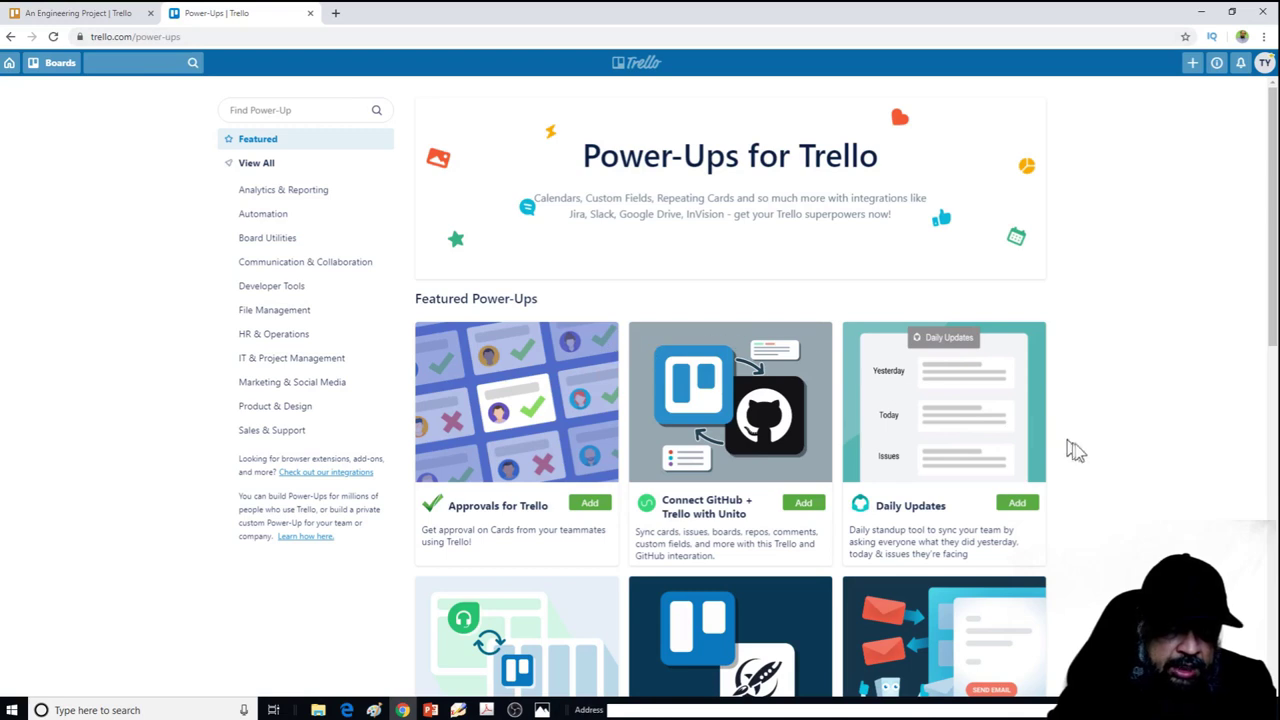
# Step: Search the directory for 'teamgantt', read its feature list, then return to the board tab
pyautogui.scroll(-2, 1137, 466)
pyautogui.moveTo(1273, 340); pyautogui.dragTo(1274, 396)
pyautogui.click(300, 110)
pyautogui.write('teamgantt')
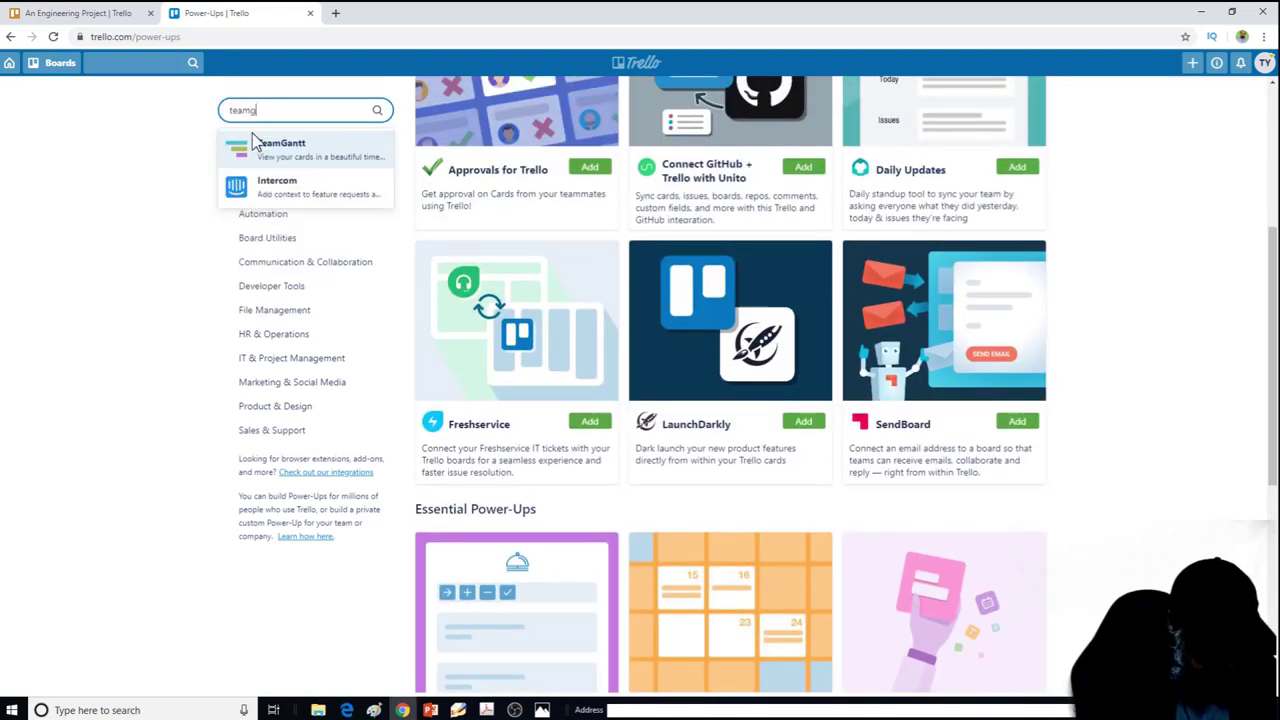
pyautogui.click(280, 150)
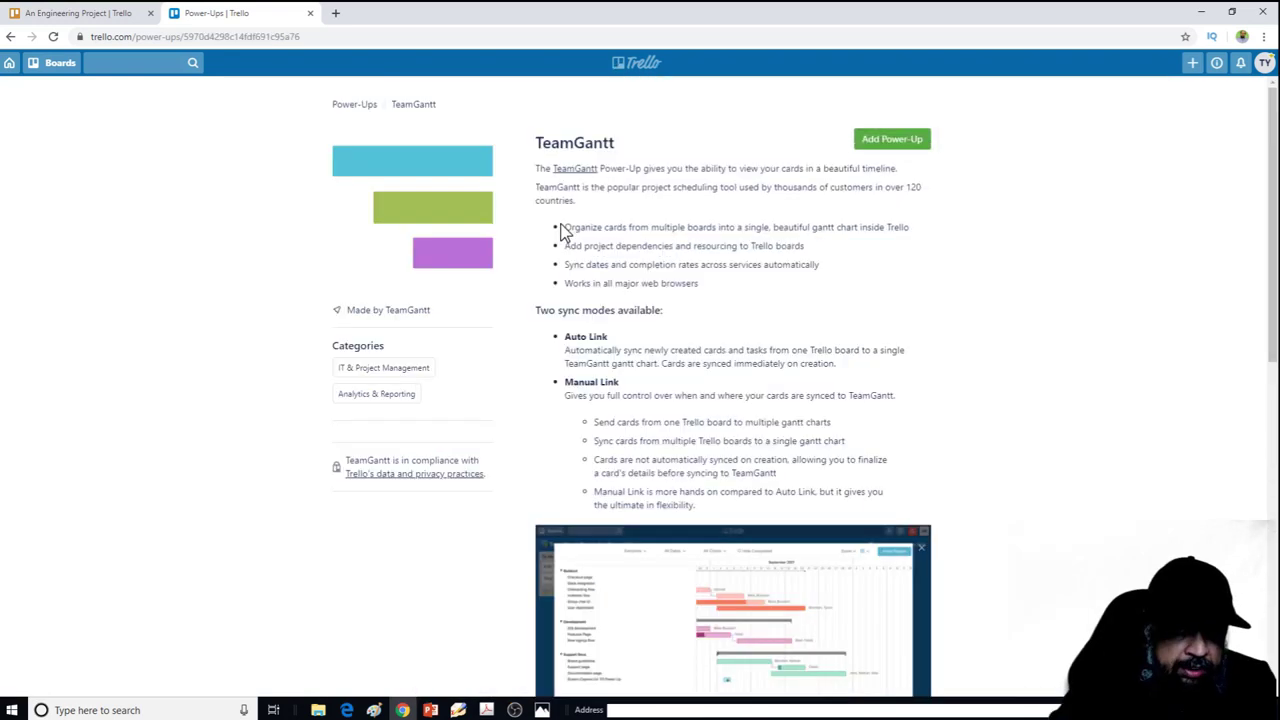
pyautogui.moveTo(565, 227); pyautogui.dragTo(706, 286)
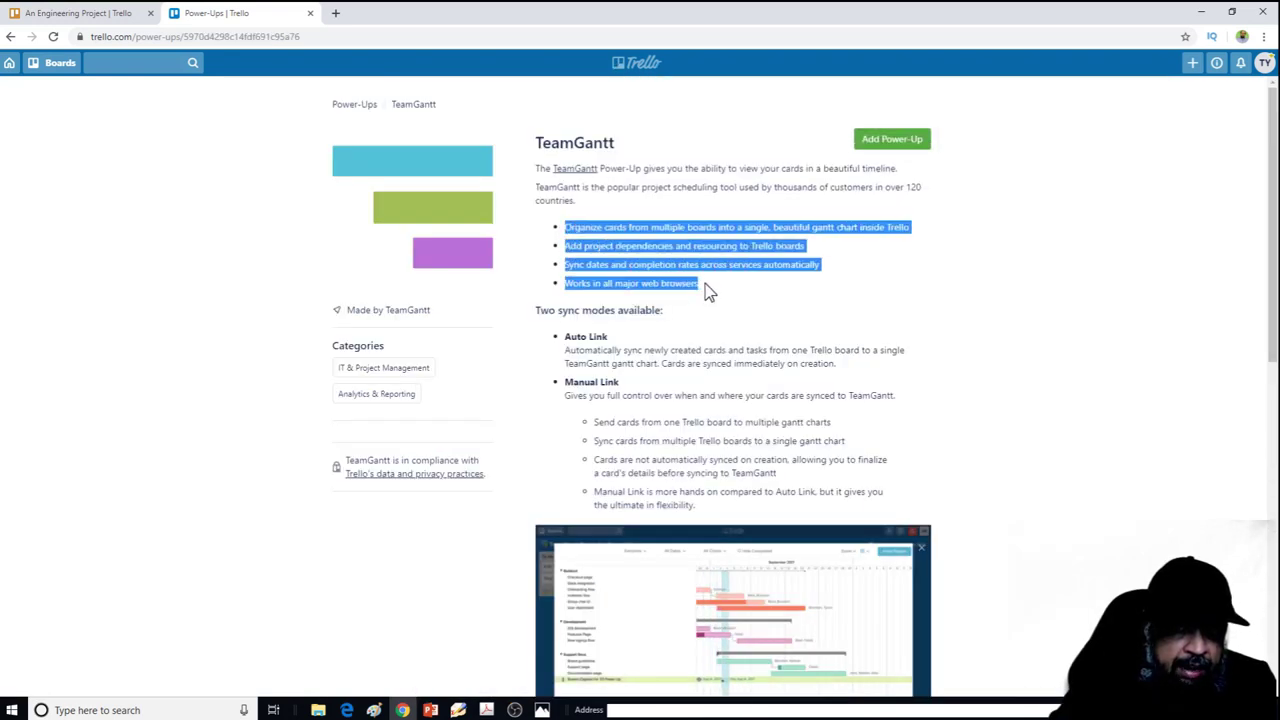
pyautogui.click(828, 301)
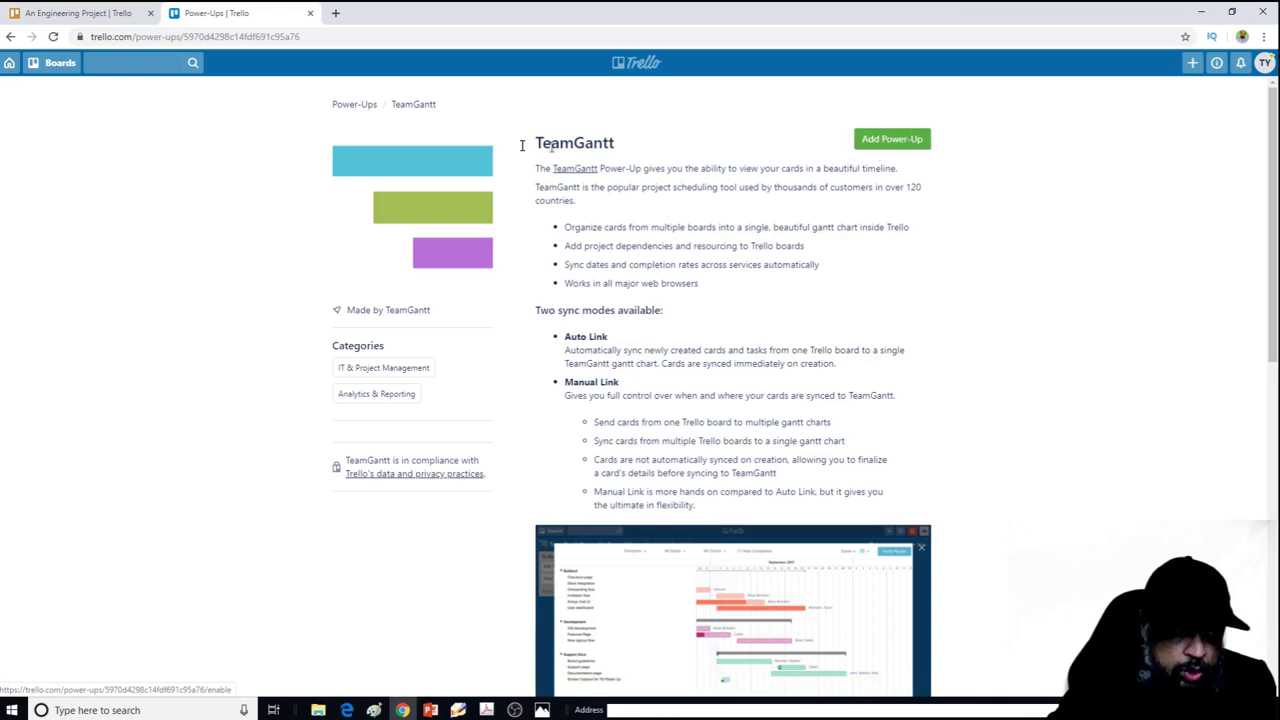
pyautogui.click(78, 13)
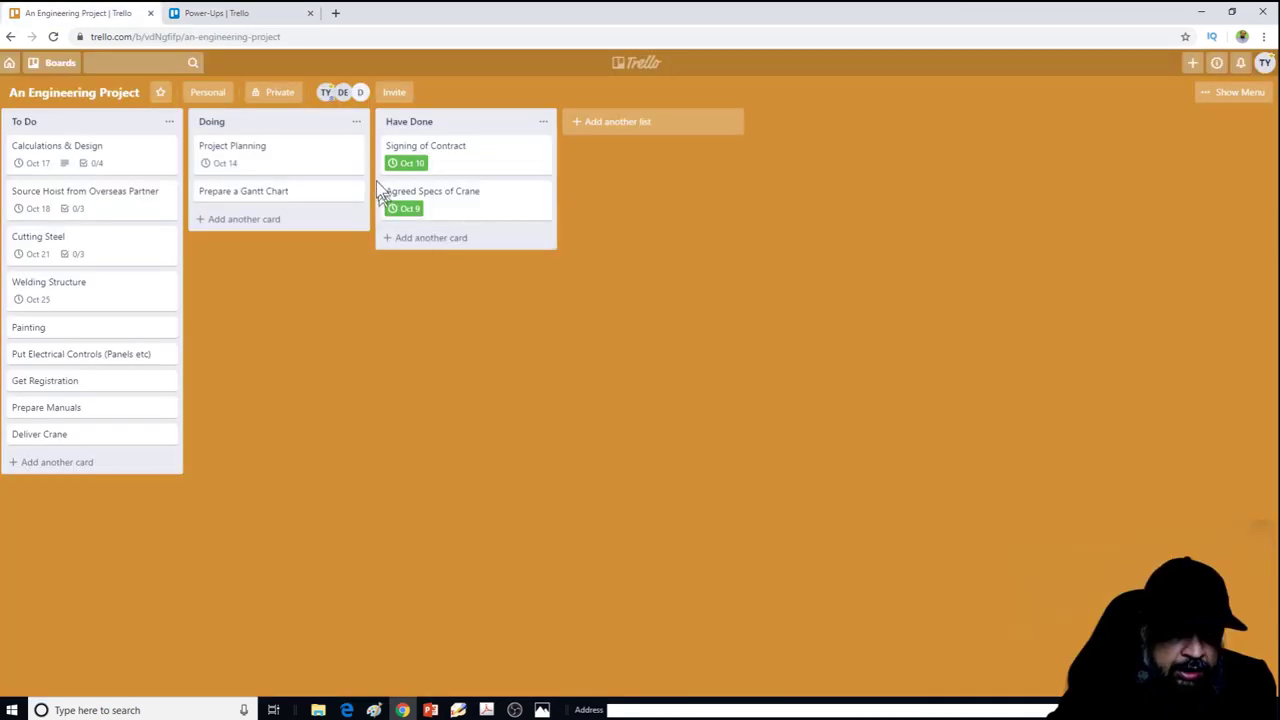
# Step: Find 'teamgantt' under Add Power-Up, add it with board access confirmed, and close the menus
pyautogui.click(1227, 97)
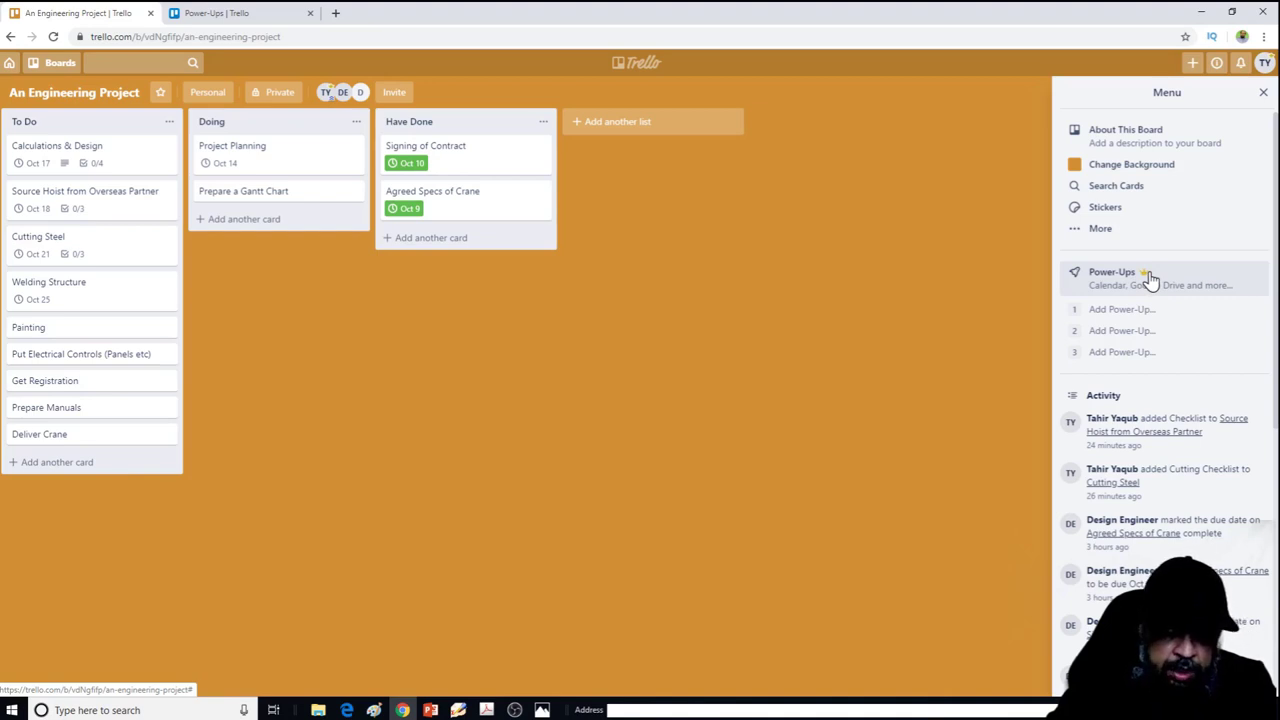
pyautogui.click(1122, 313)
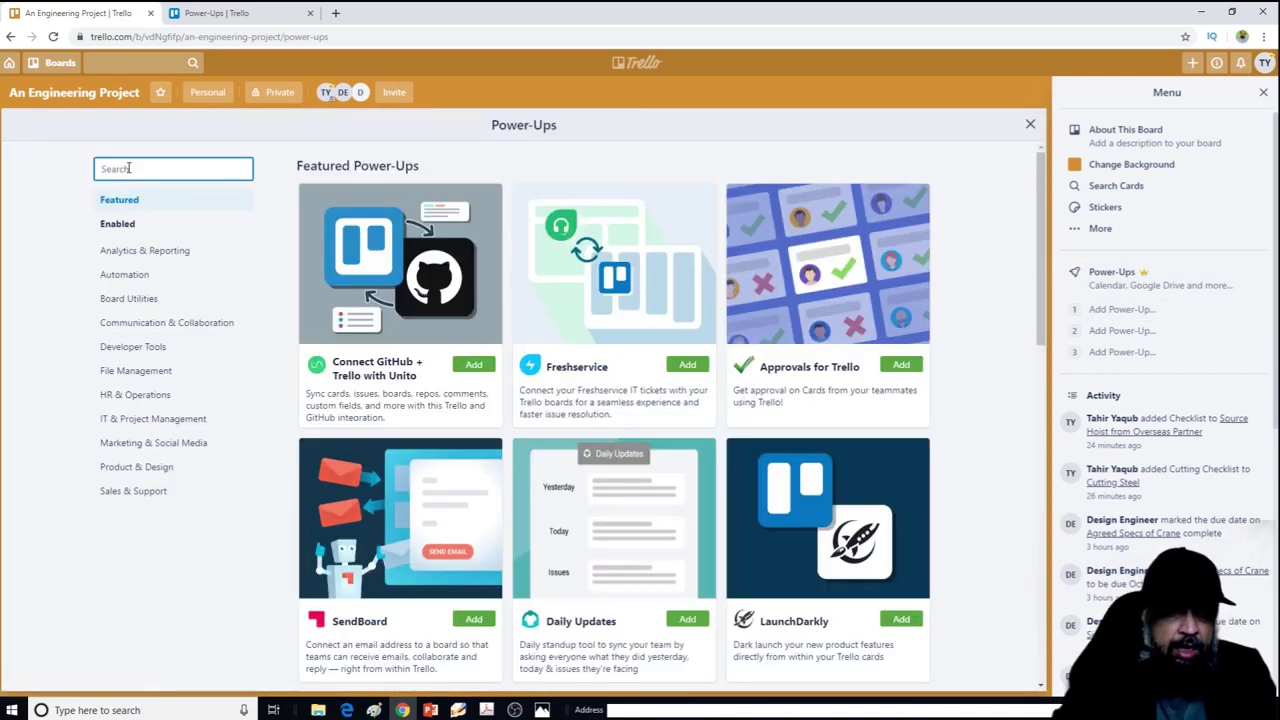
pyautogui.write('teamgantt')
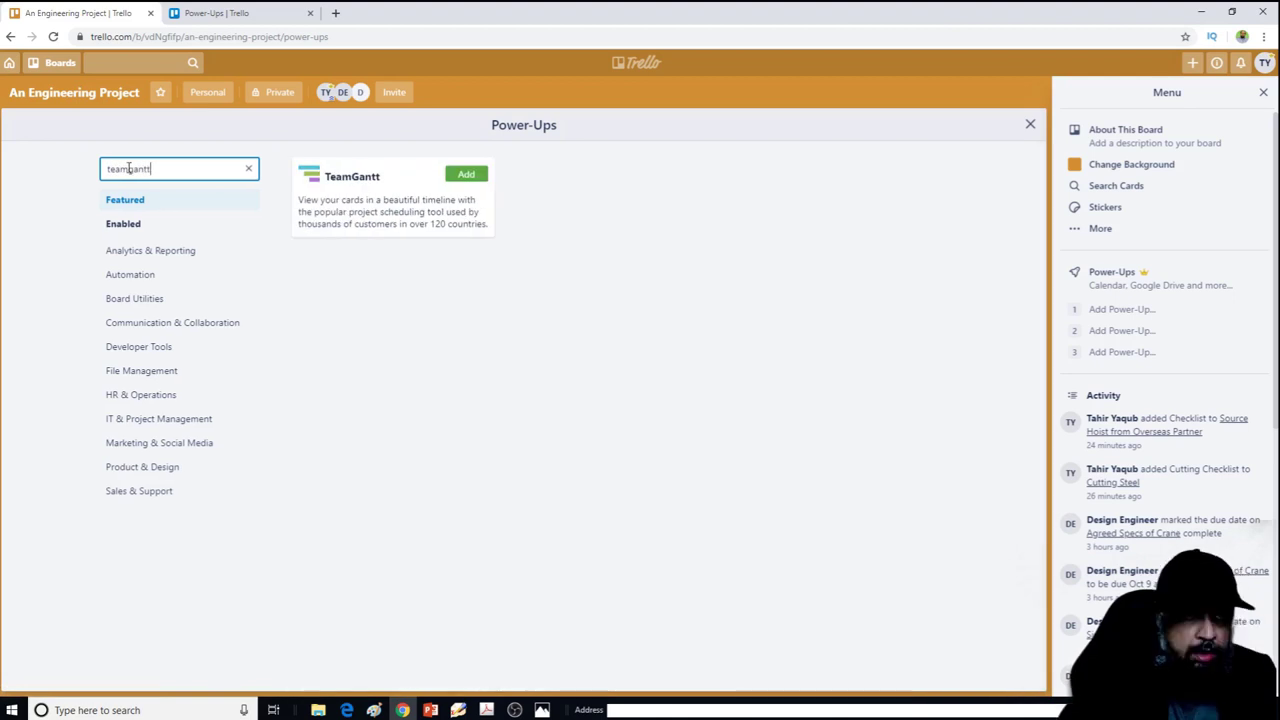
pyautogui.click(474, 177)
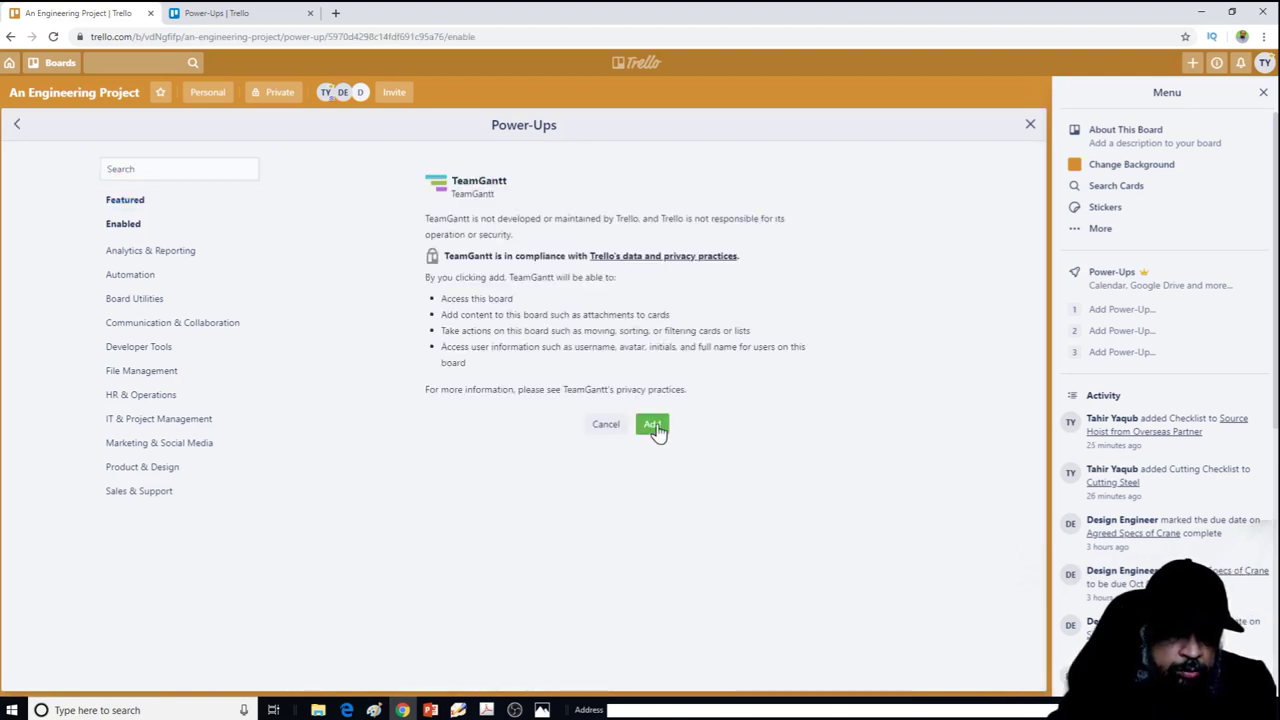
pyautogui.click(655, 426)
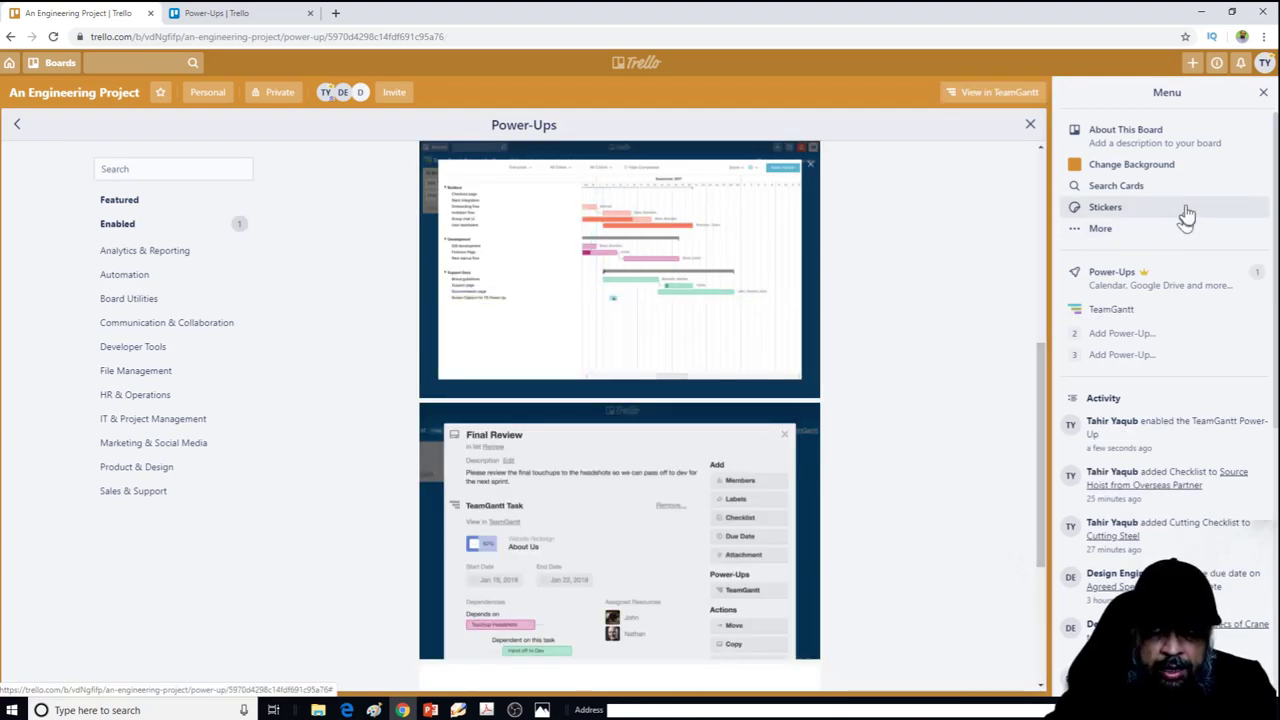
pyautogui.click(1030, 125)
pyautogui.click(1262, 92)
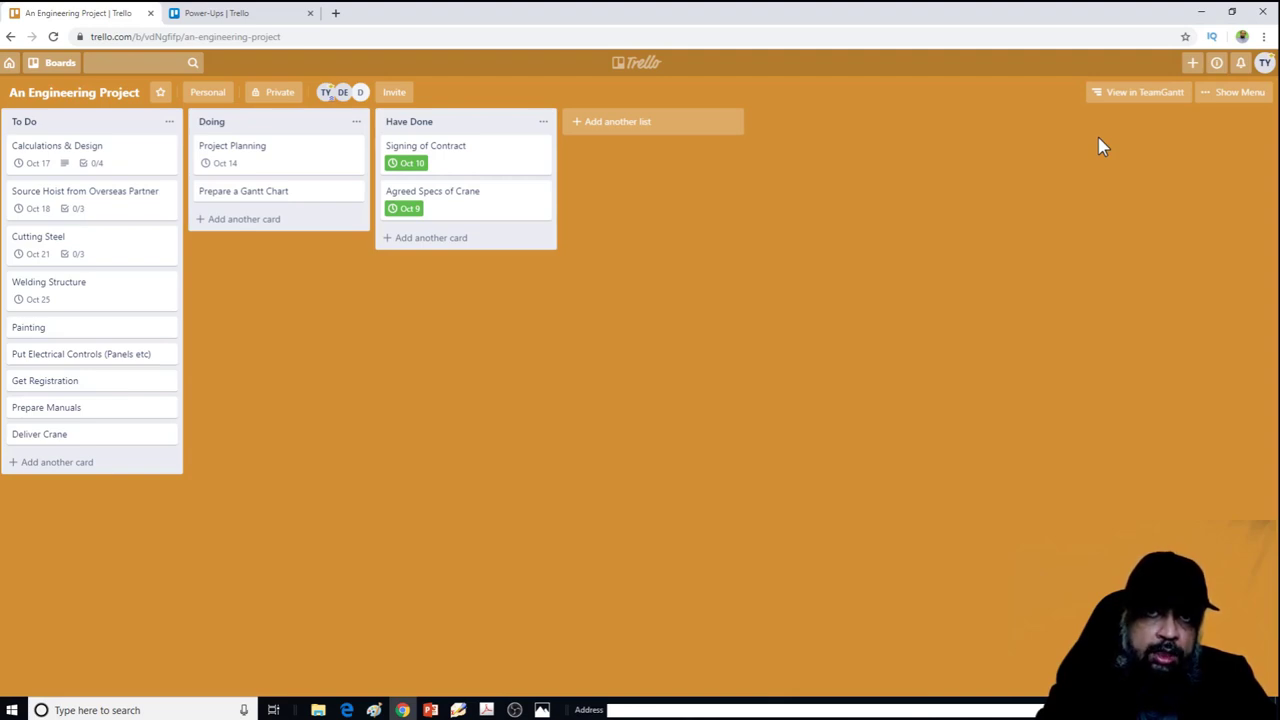
# Step: In TeamGantt Power-Up settings, confirm Sync With Project lists nothing, then follow the account settings link
pyautogui.click(1141, 95)
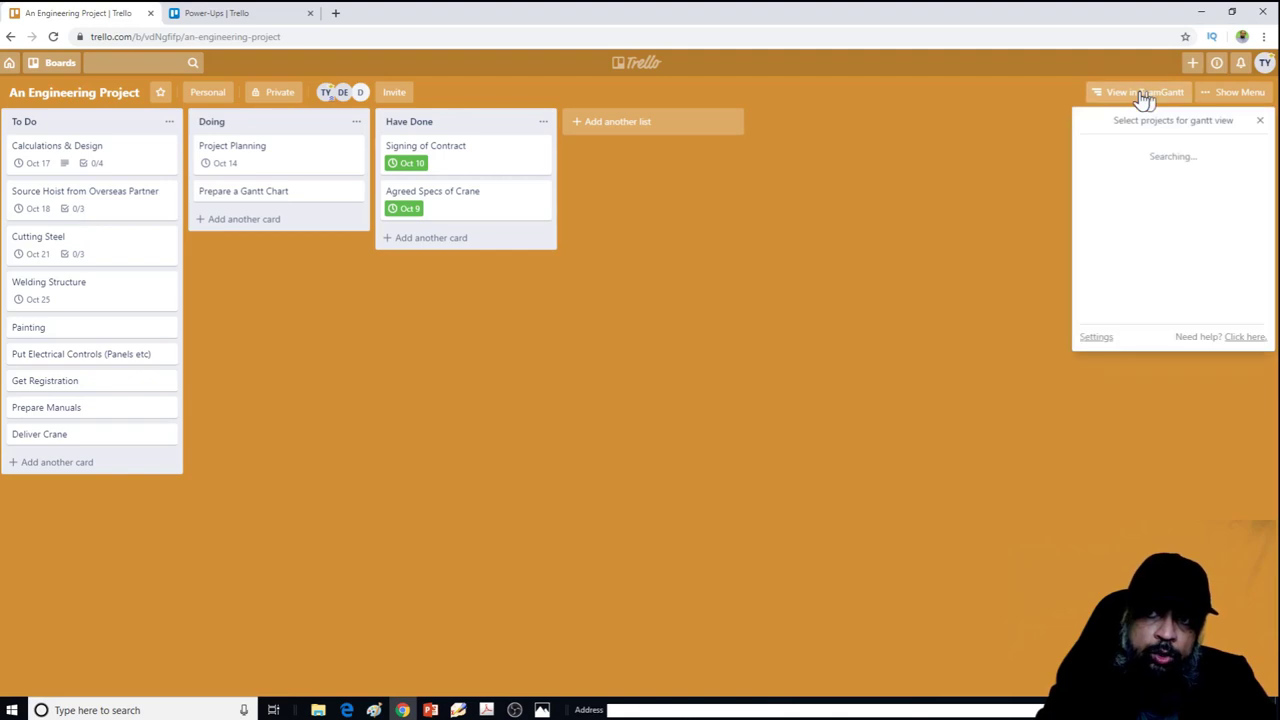
pyautogui.click(1096, 338)
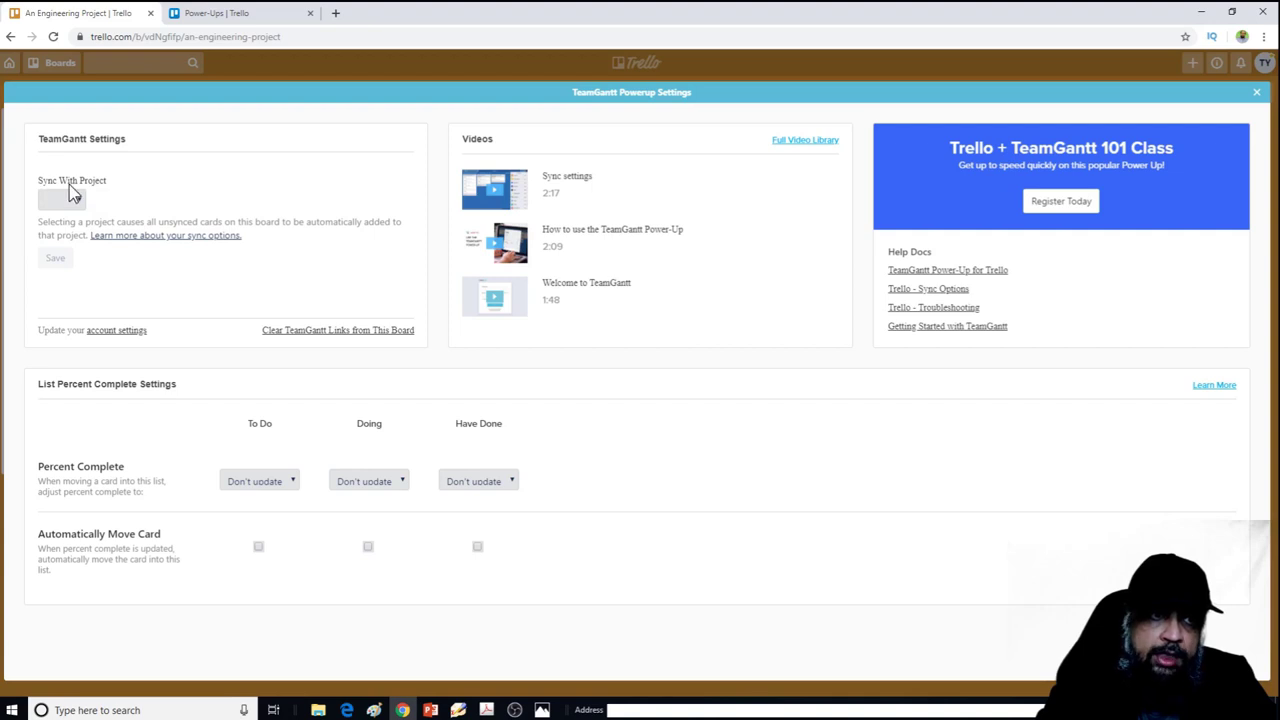
pyautogui.click(80, 203)
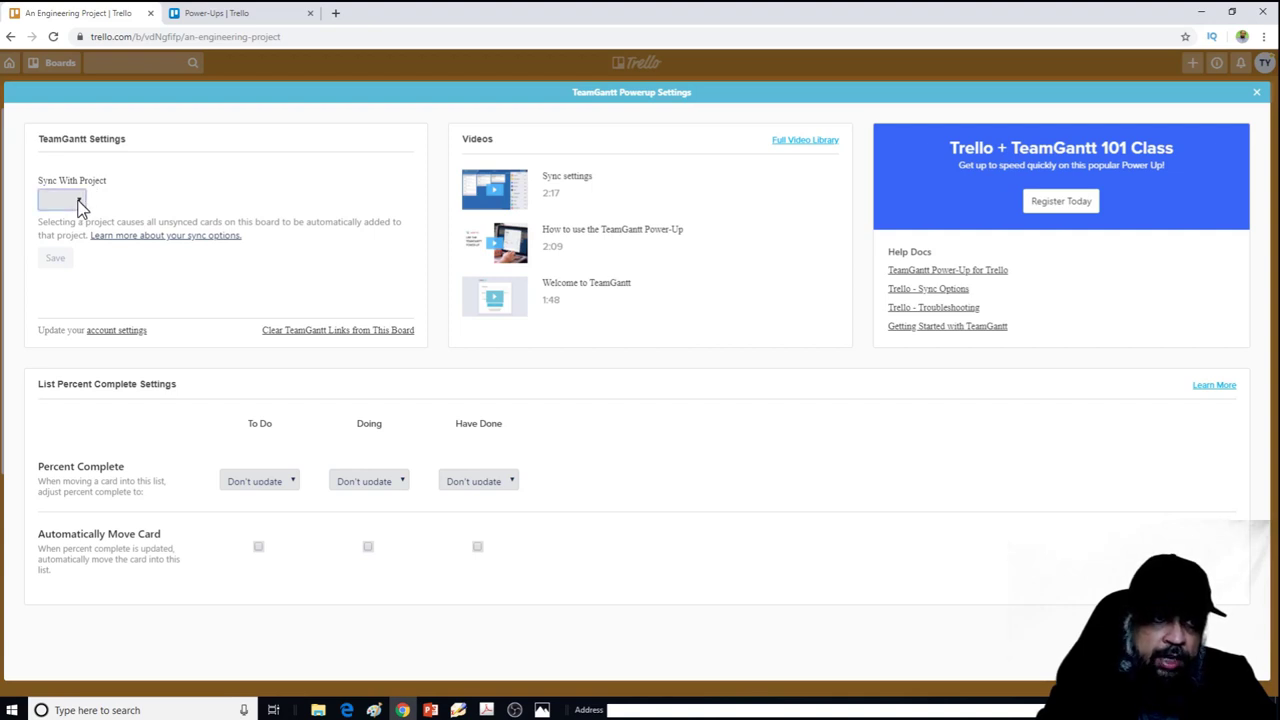
pyautogui.click(80, 203)
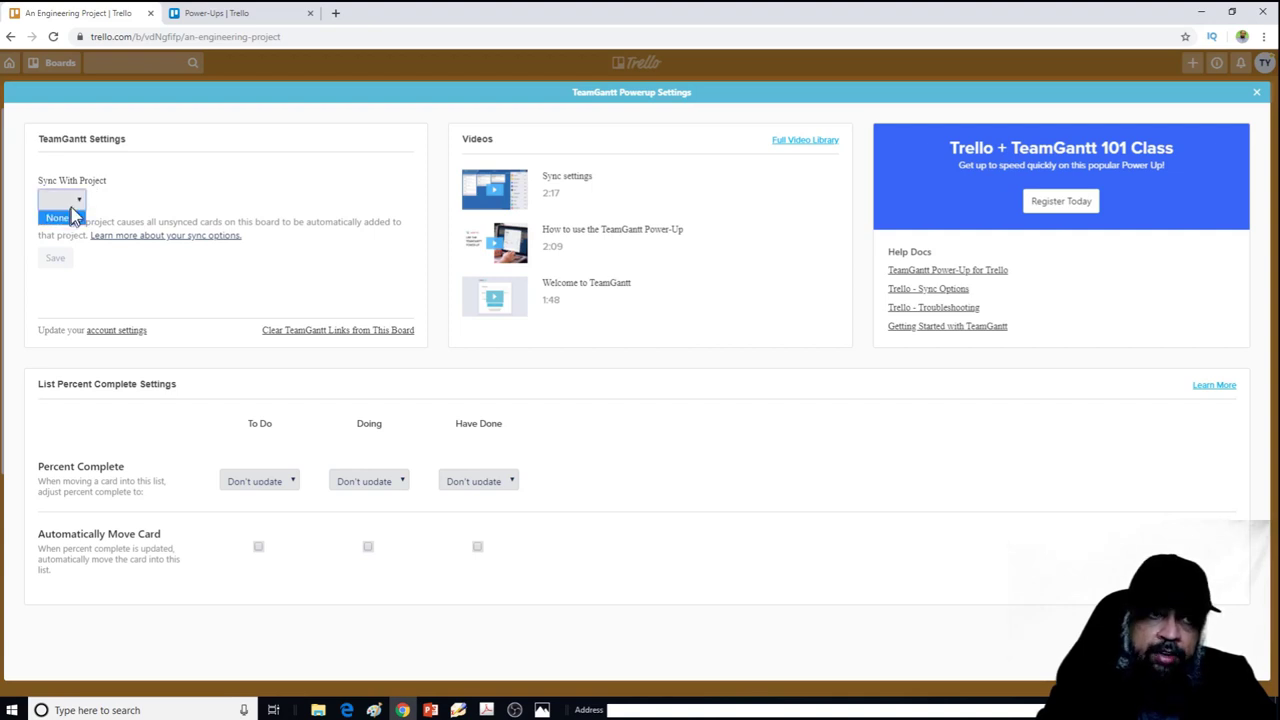
pyautogui.click(72, 202)
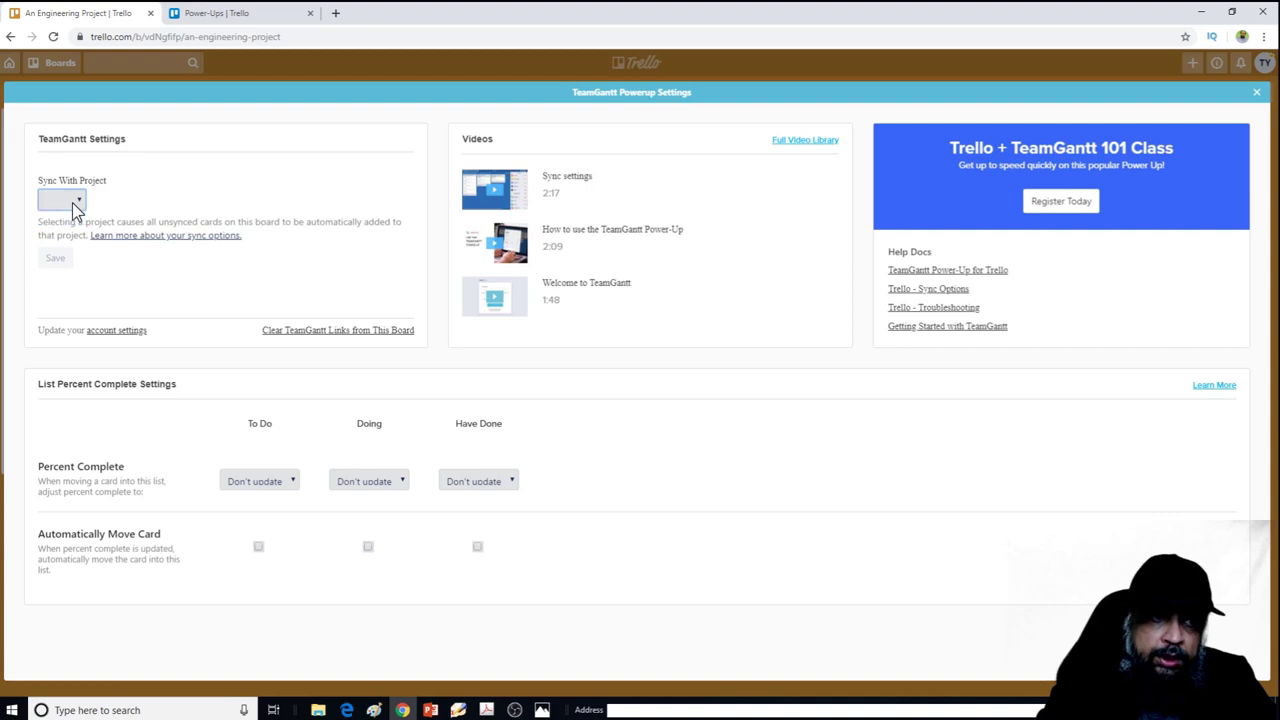
pyautogui.click(109, 332)
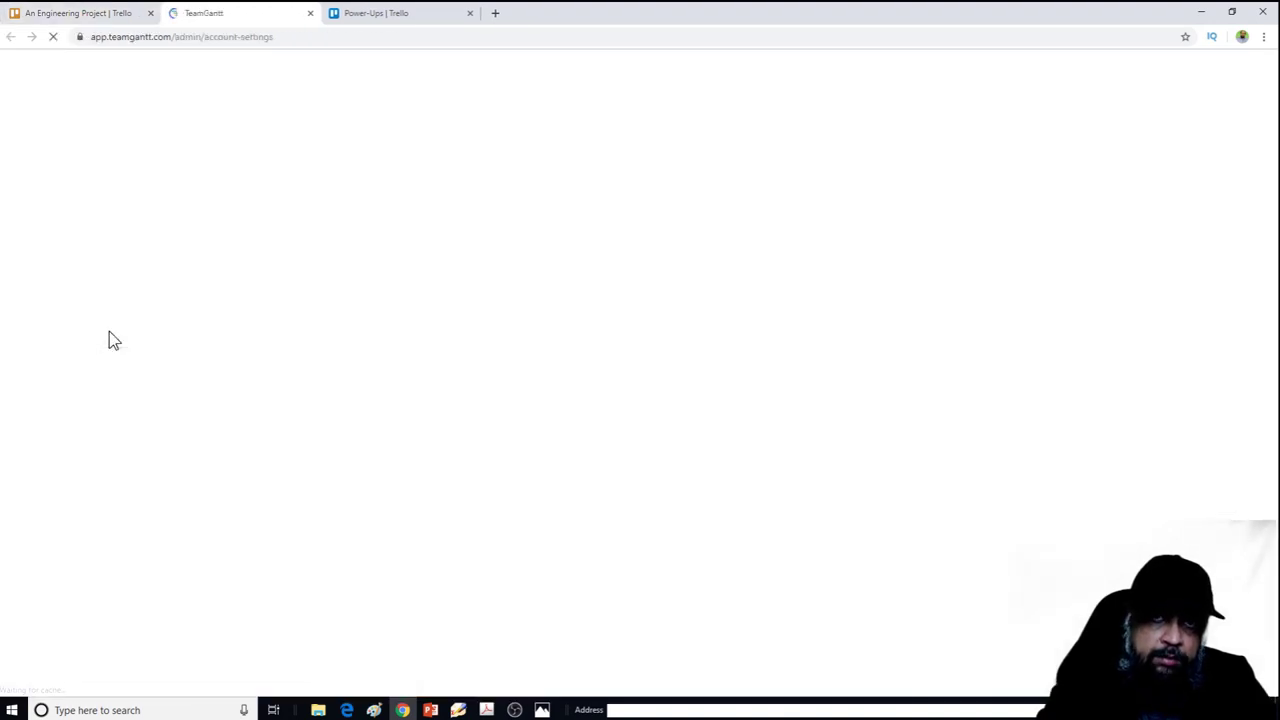
# Step: From My Projects, create a new TeamGantt project named 'Crane Project', then close that tab
pyautogui.moveTo(54, 118)
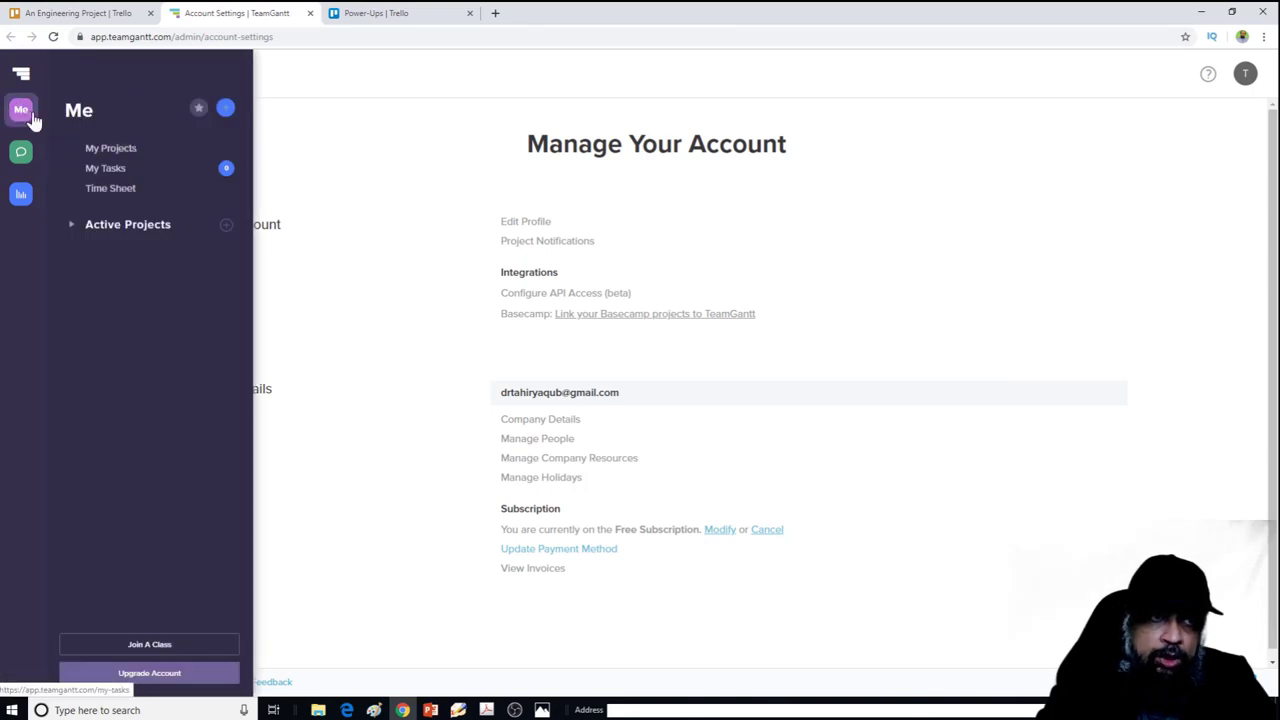
pyautogui.click(131, 158)
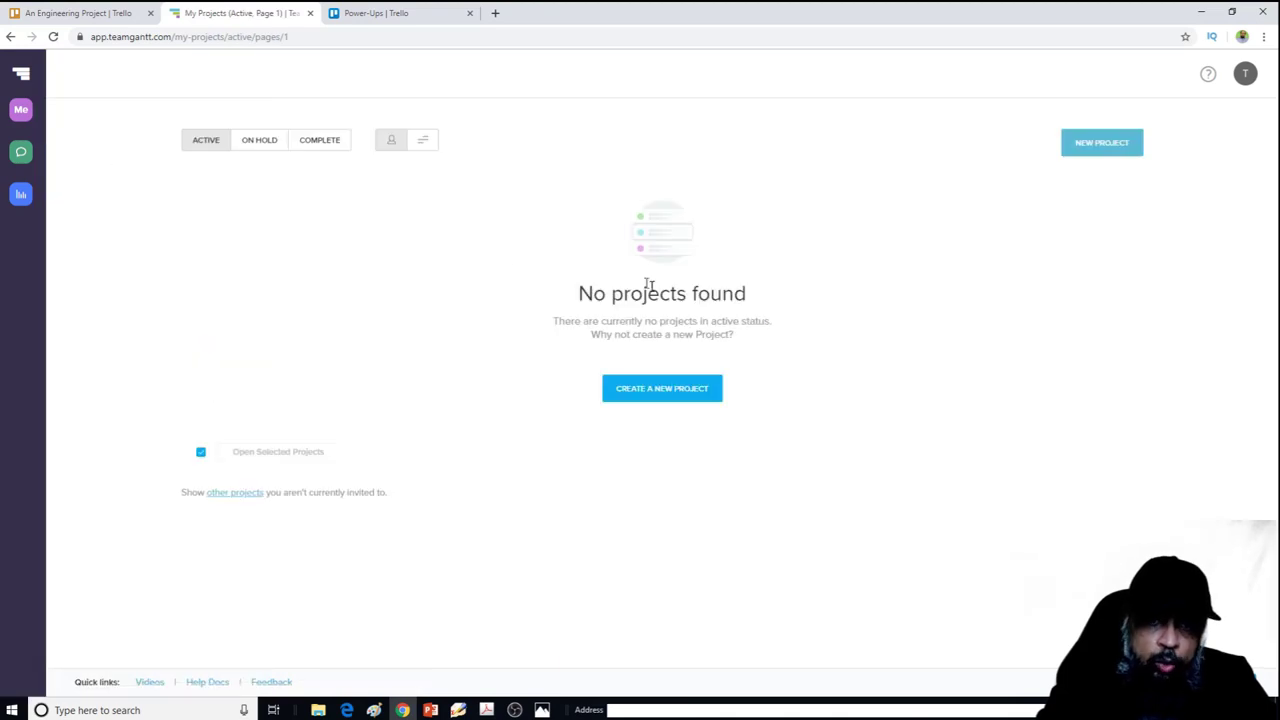
pyautogui.click(632, 397)
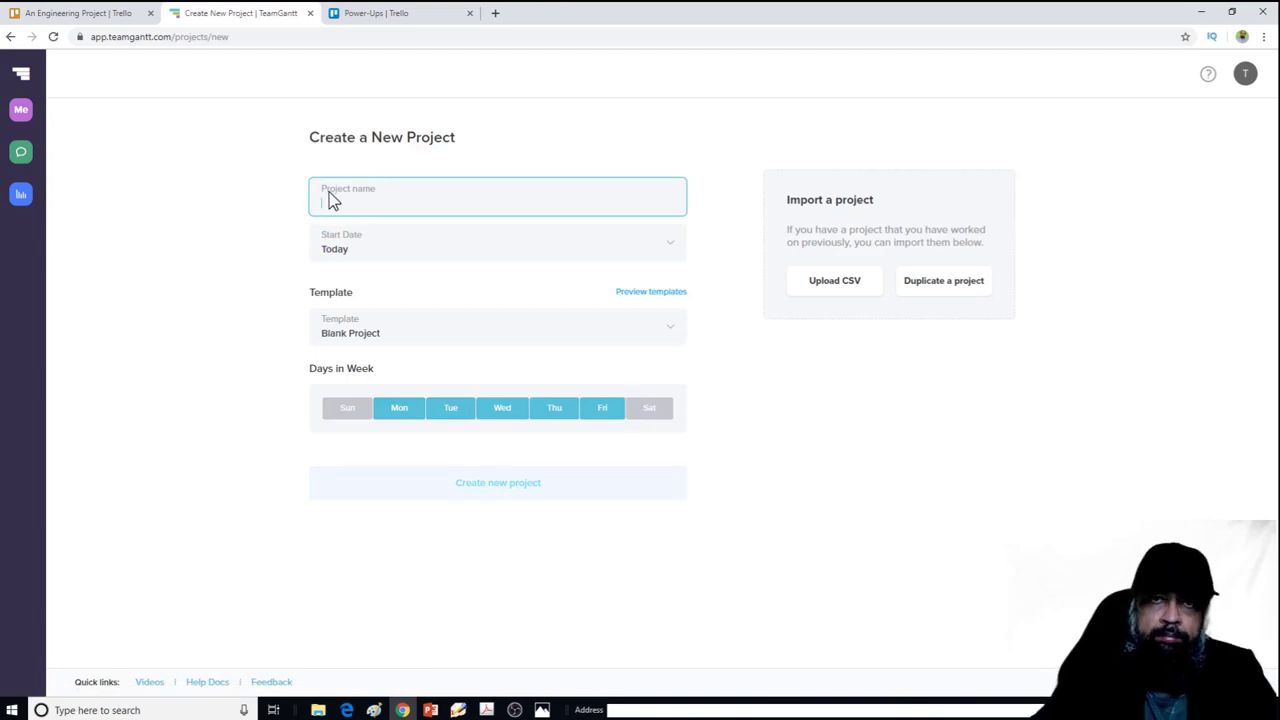
pyautogui.write('Crane Project')
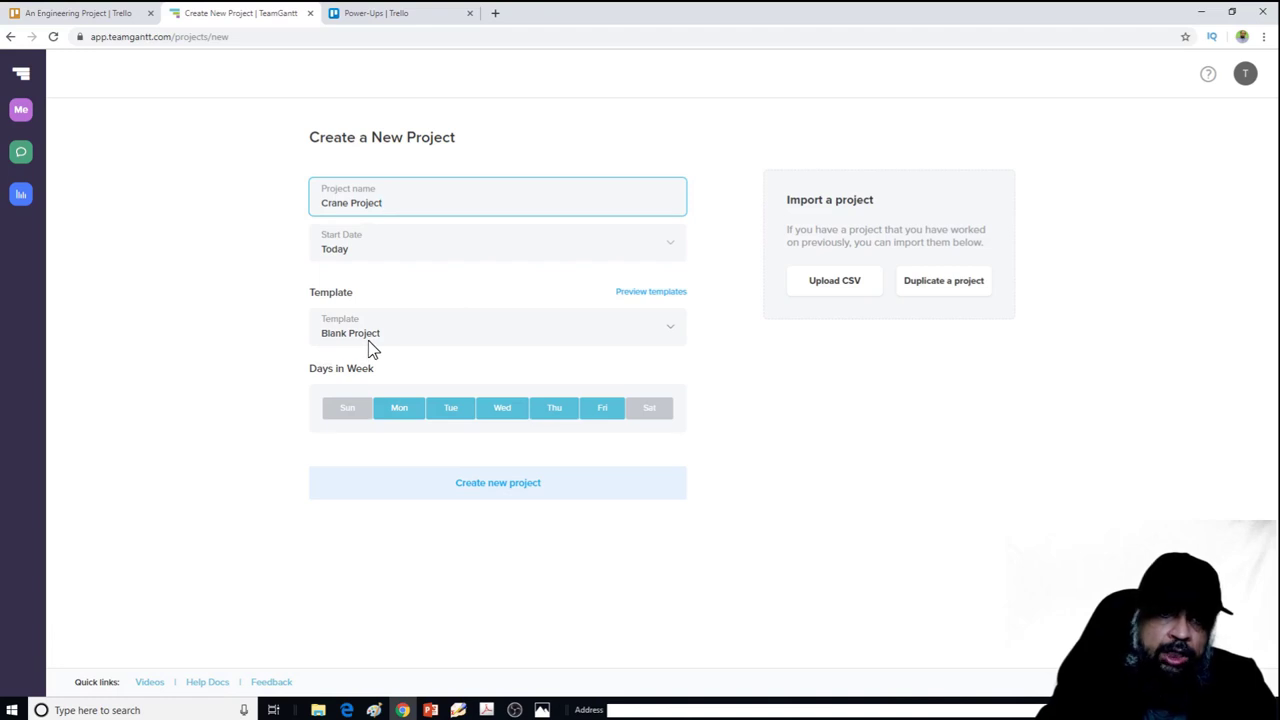
pyautogui.click(497, 490)
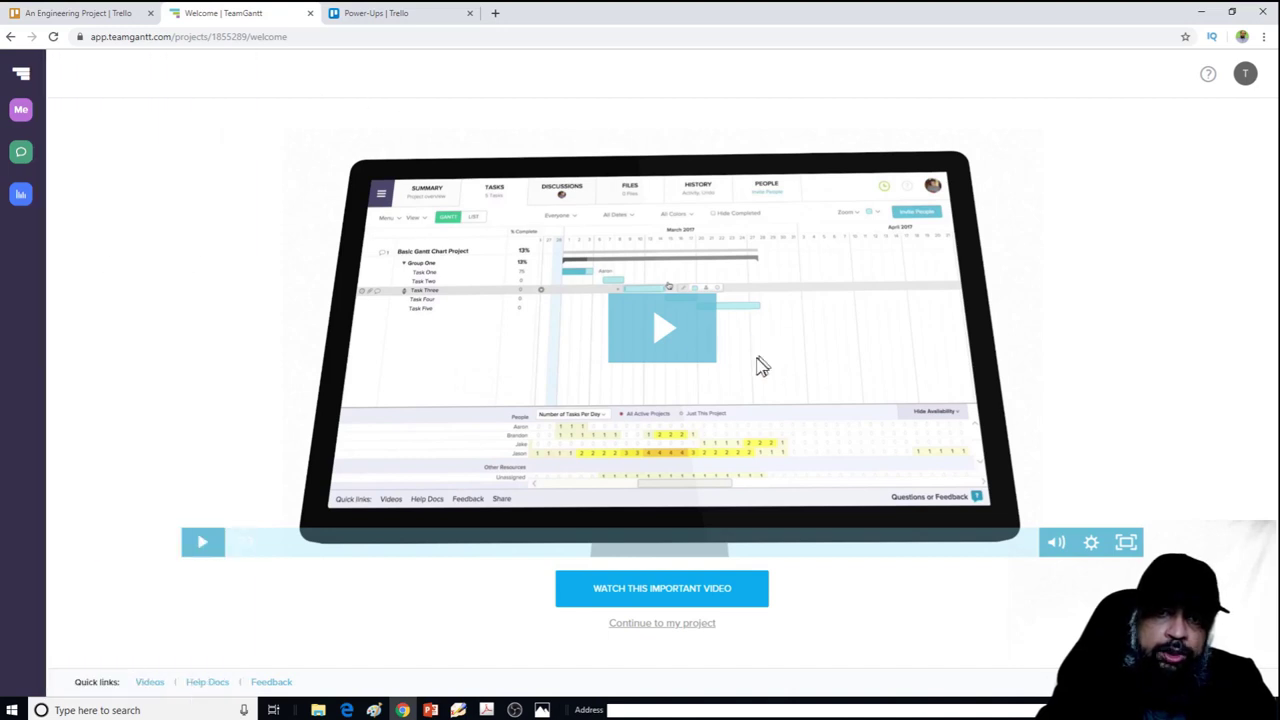
pyautogui.click(310, 14)
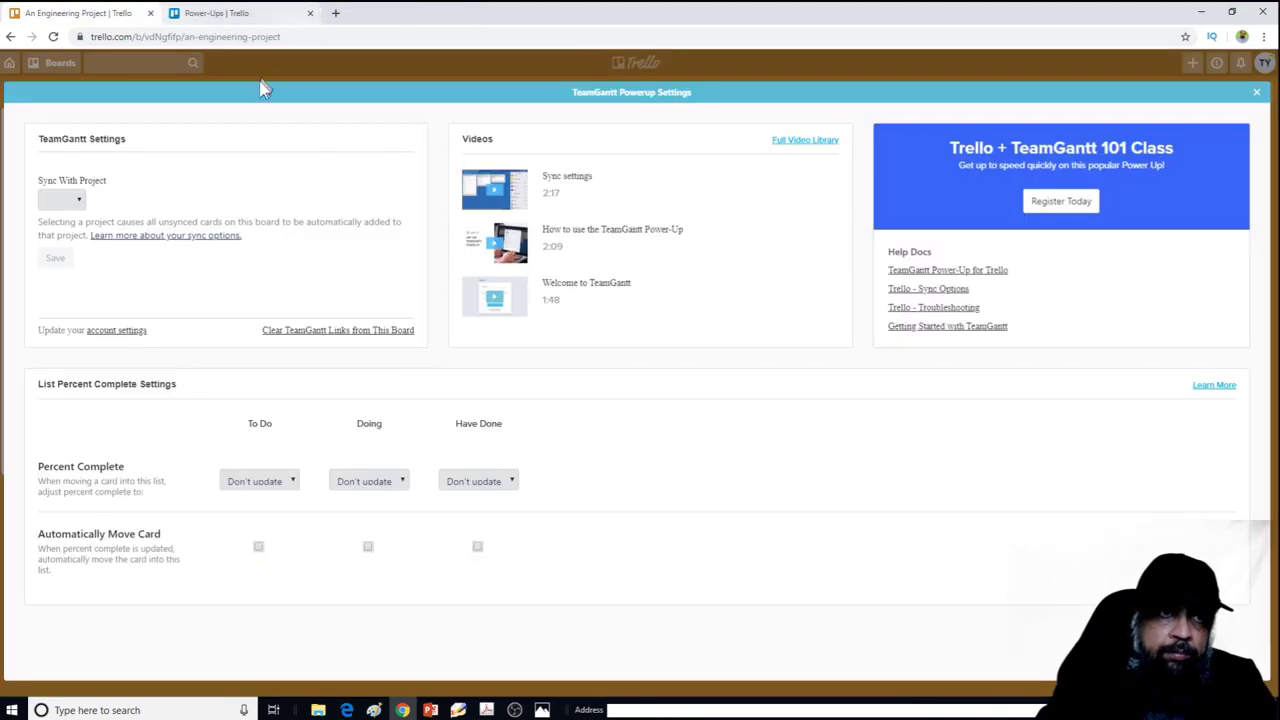
# Step: Close the Power-Up settings and choose Crane Project under View in TeamGantt
pyautogui.click(1255, 96)
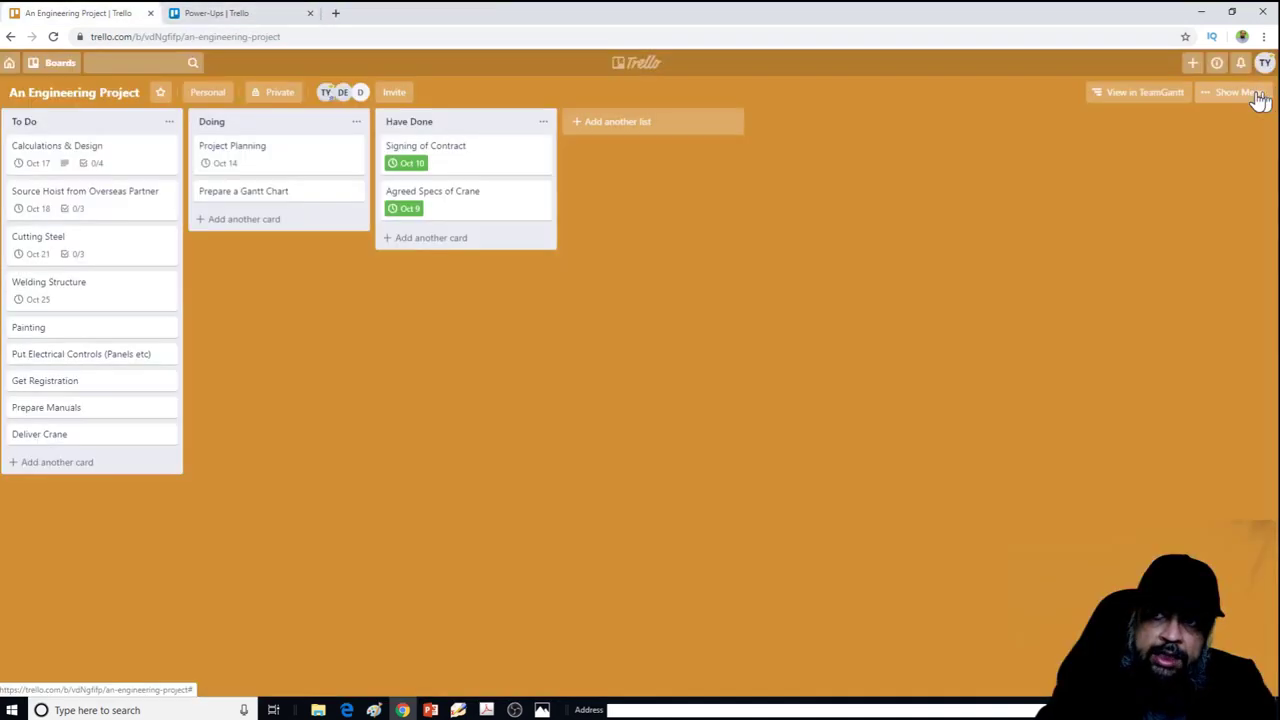
pyautogui.click(1138, 100)
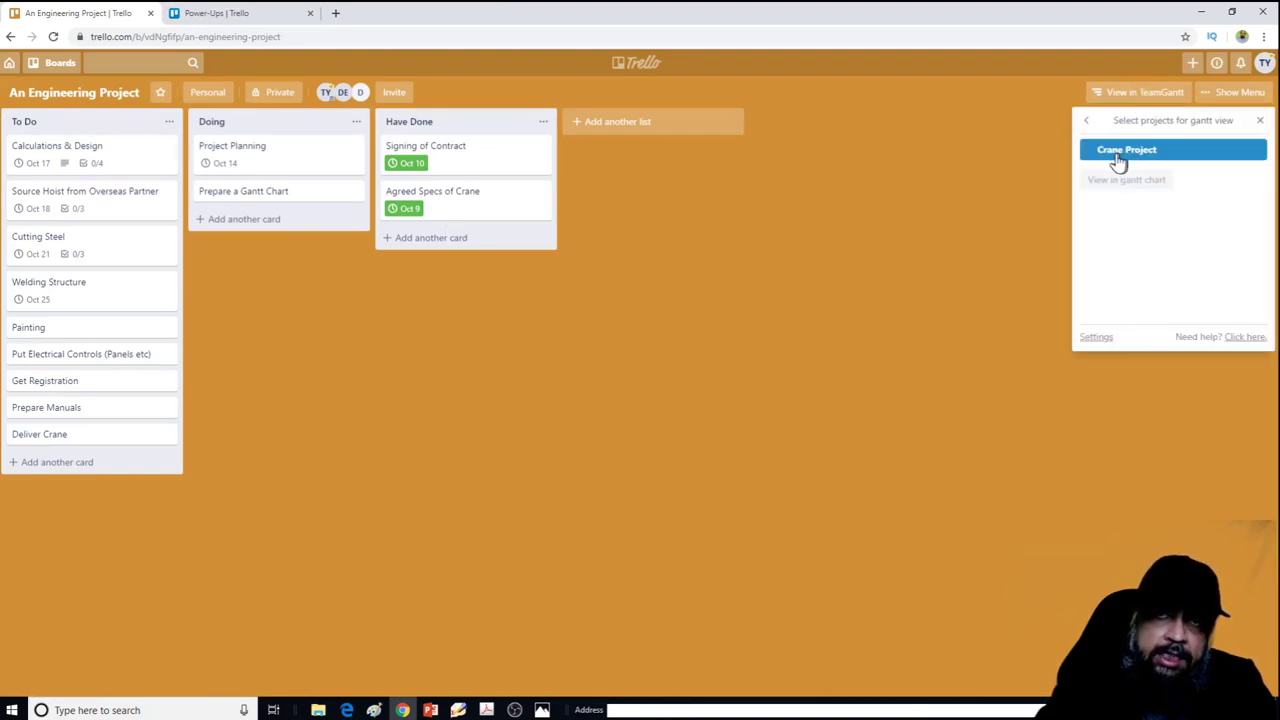
pyautogui.click(1128, 162)
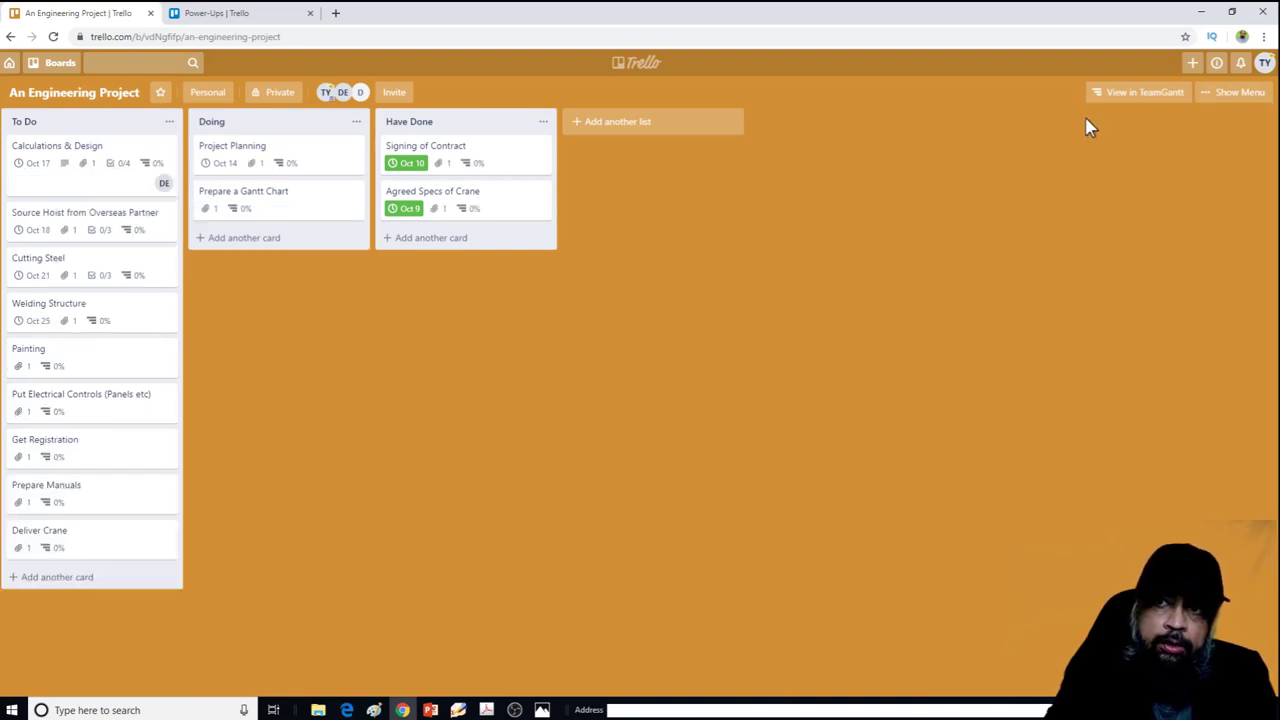
pyautogui.click(1142, 100)
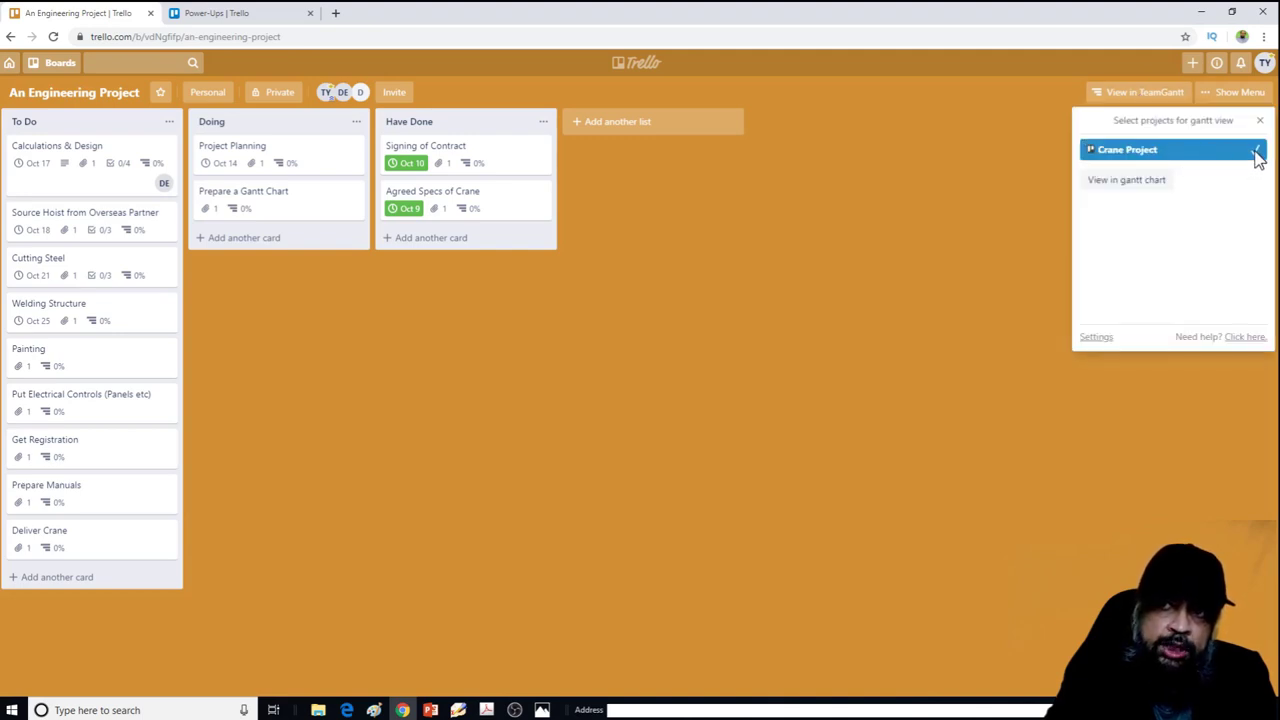
# Step: Choose 'View in gantt chart' to display the Crane Project tasks
pyautogui.click(1132, 183)
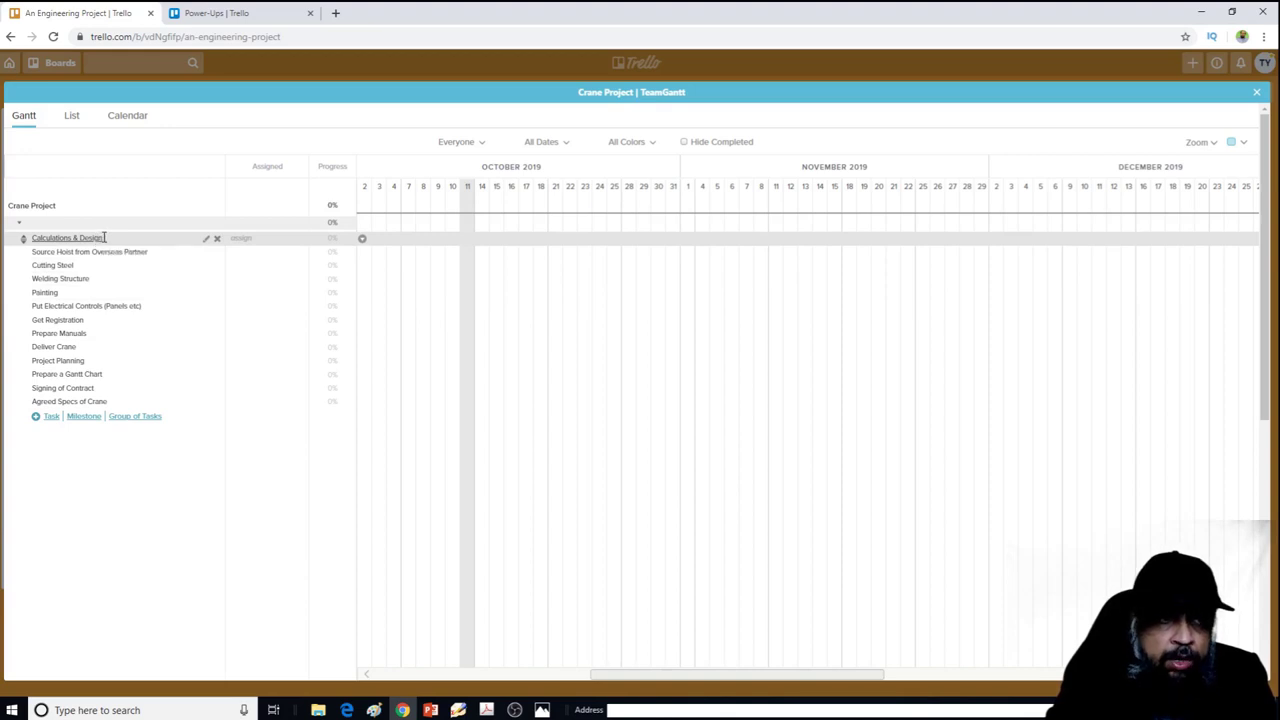
# Step: Place a Calculations & Design bar starting Oct 14, stretch it to Oct 18, and open its details
pyautogui.click(105, 237)
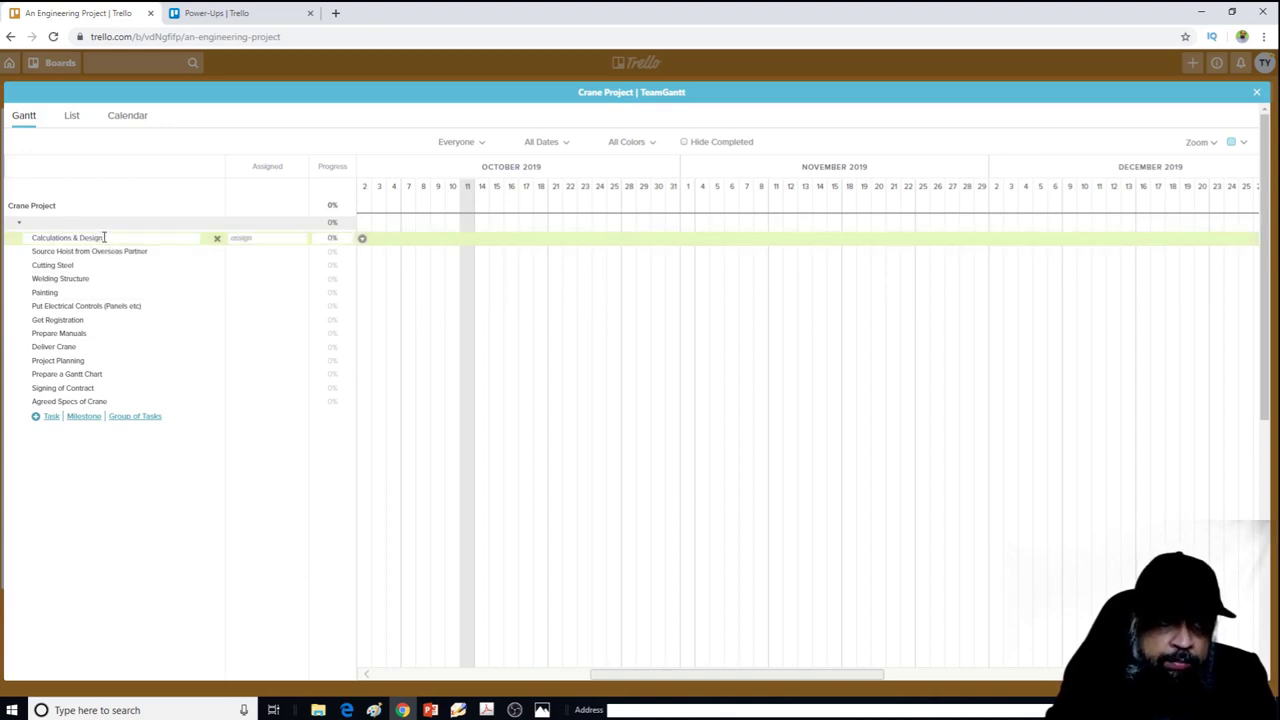
pyautogui.click(483, 240)
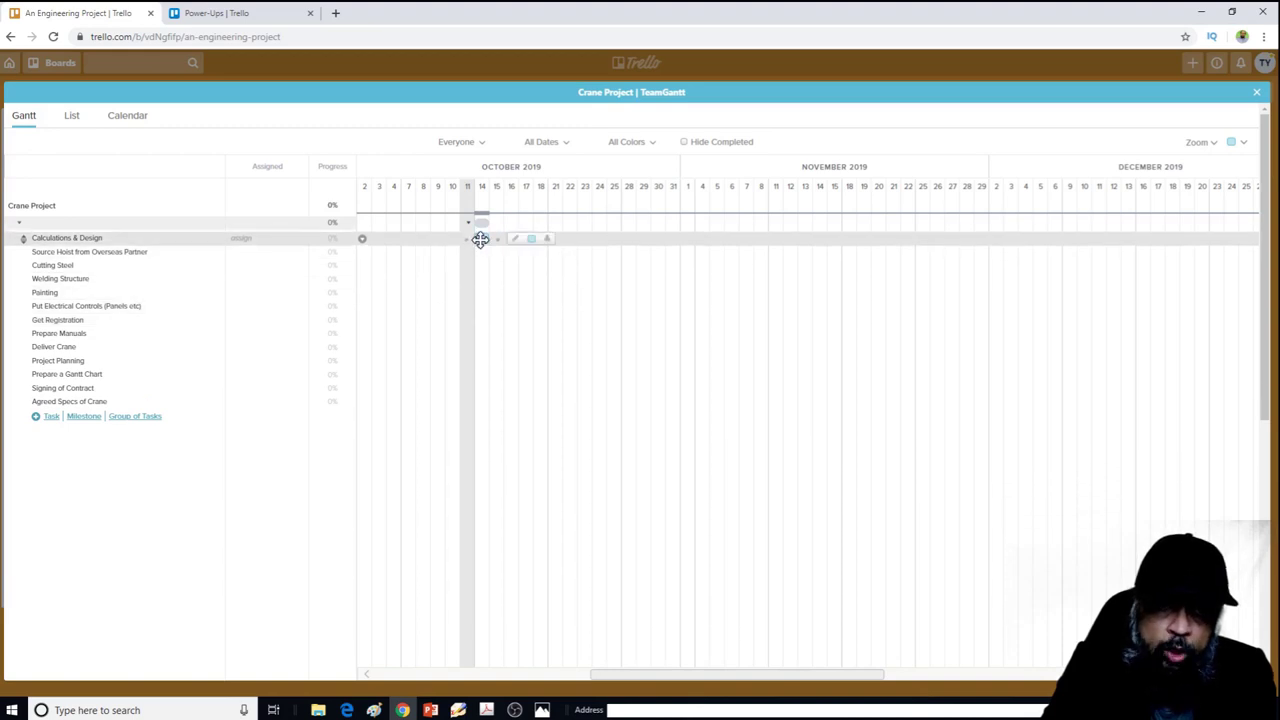
pyautogui.moveTo(486, 238); pyautogui.dragTo(548, 251)
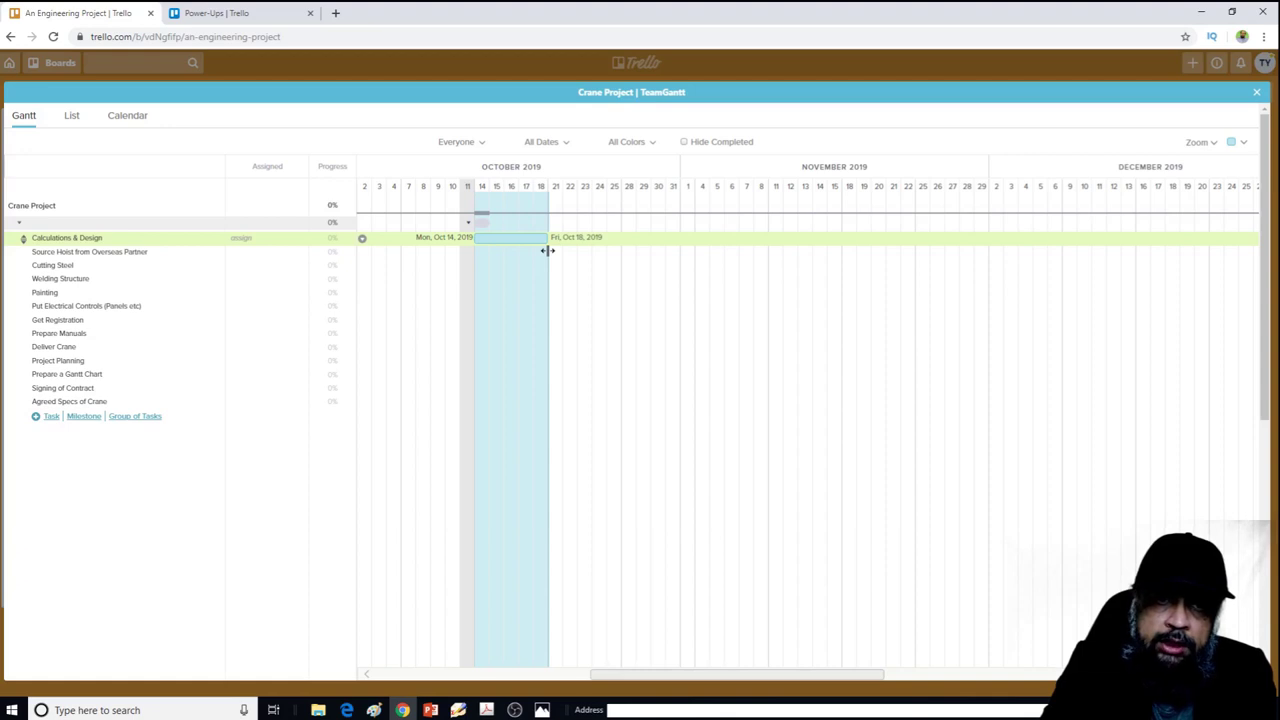
pyautogui.moveTo(548, 251); pyautogui.dragTo(551, 260)
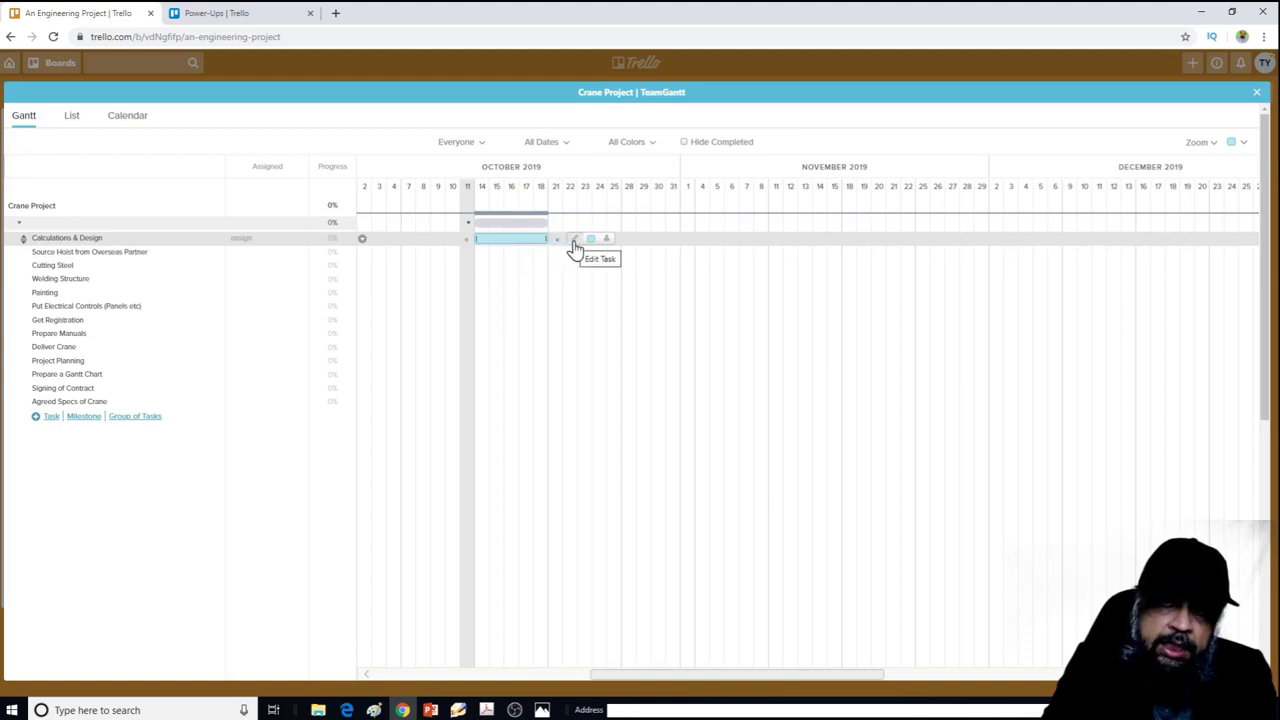
pyautogui.click(576, 247)
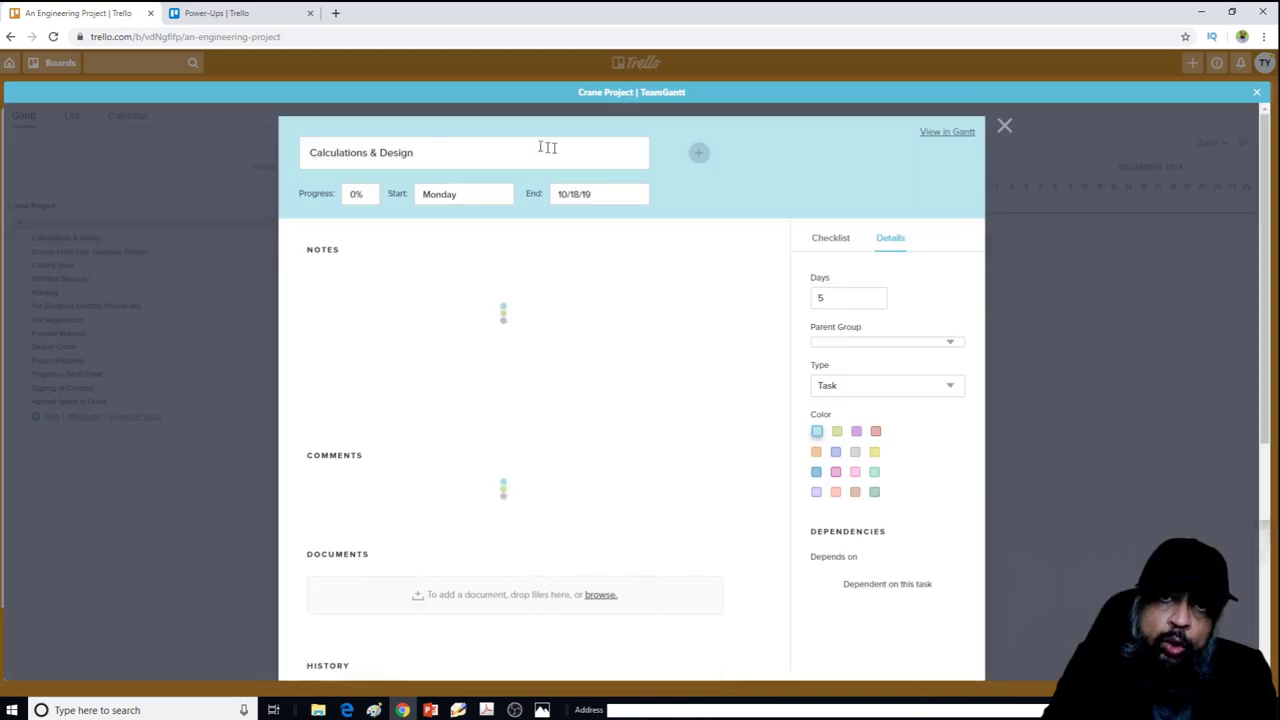
# Step: Enter 20 as the Calculations & Design progress, then go back to the gantt chart
pyautogui.click(355, 194)
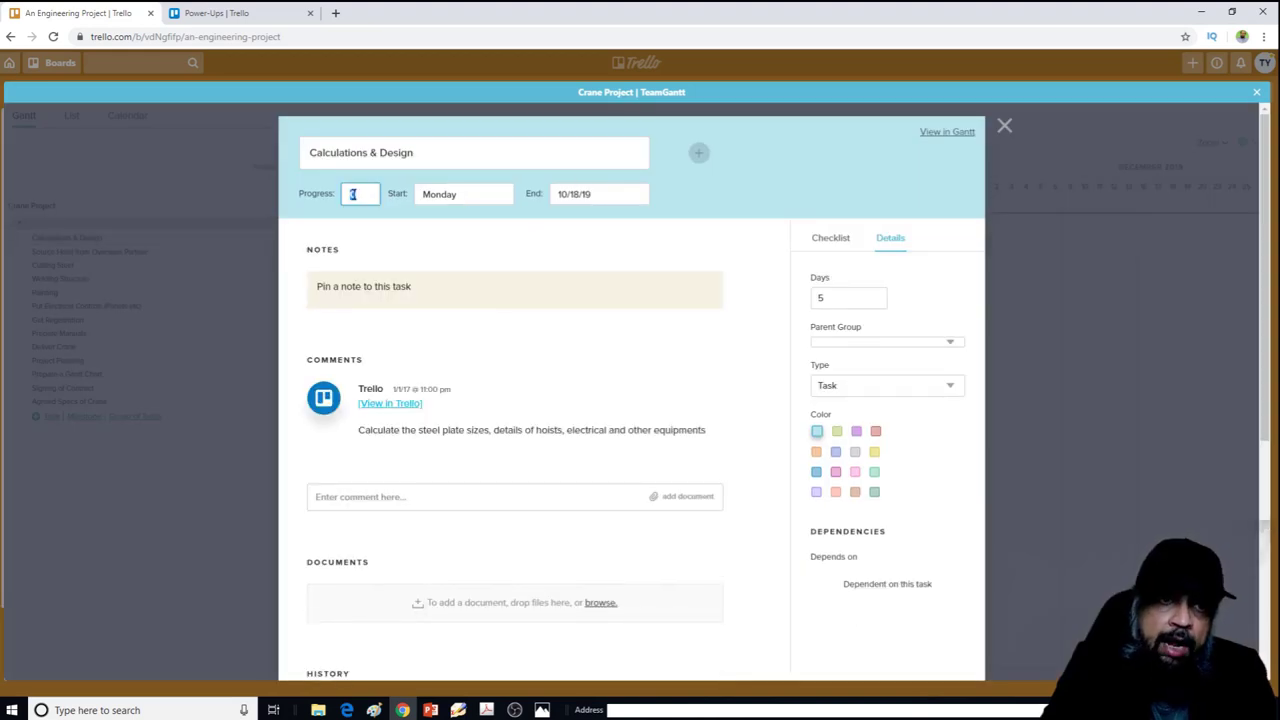
pyautogui.write('20')
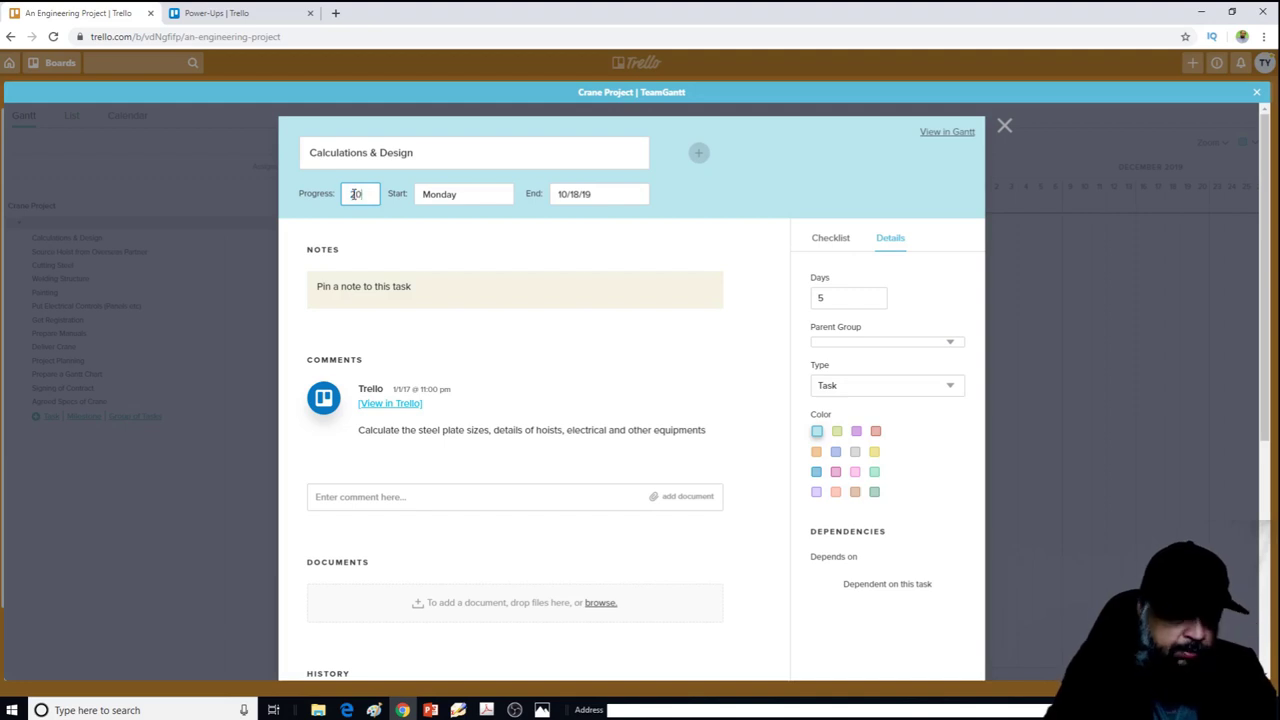
pyautogui.click(809, 194)
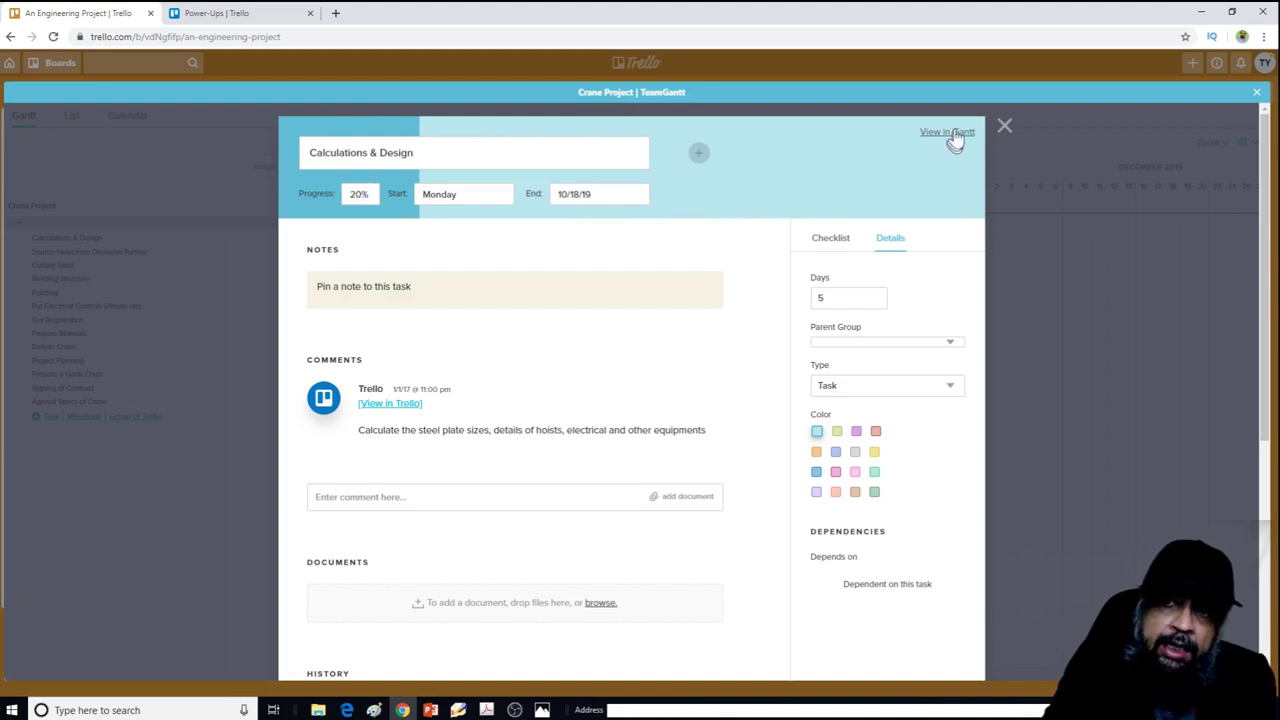
pyautogui.click(1005, 130)
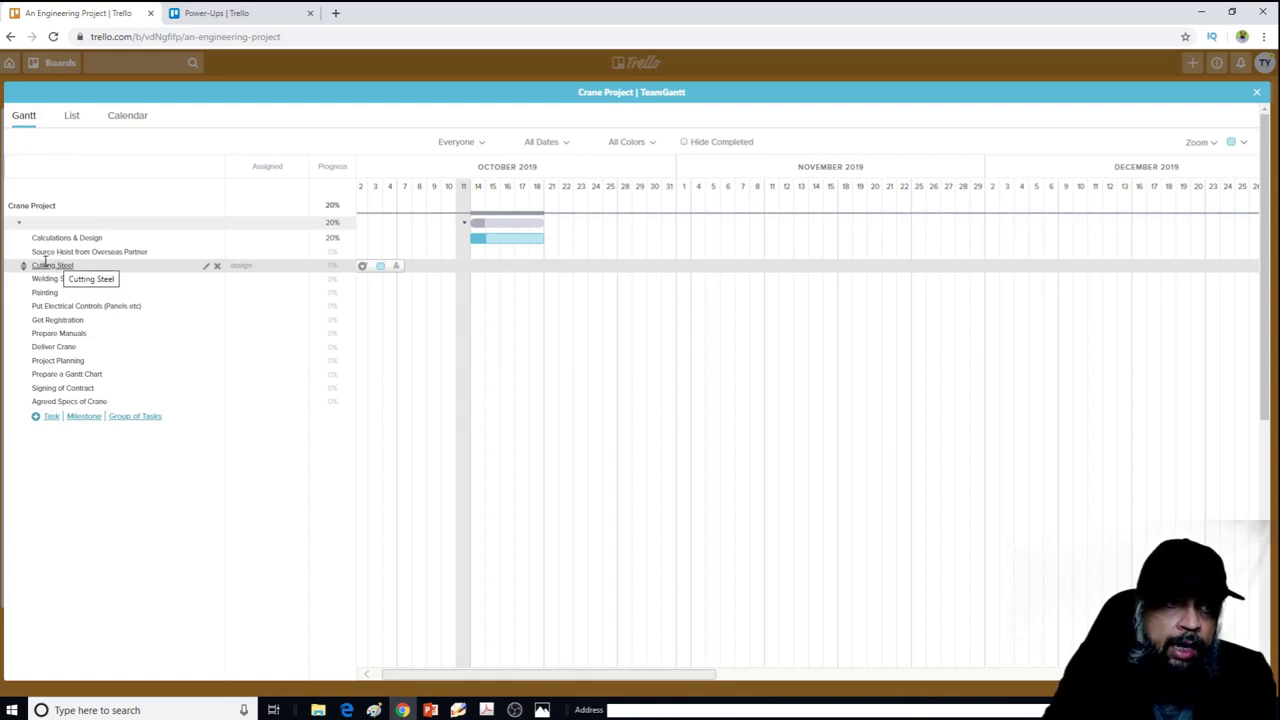
# Step: Schedule Cutting Steel for Oct 22–25, following Calculations & Design
pyautogui.click(47, 264)
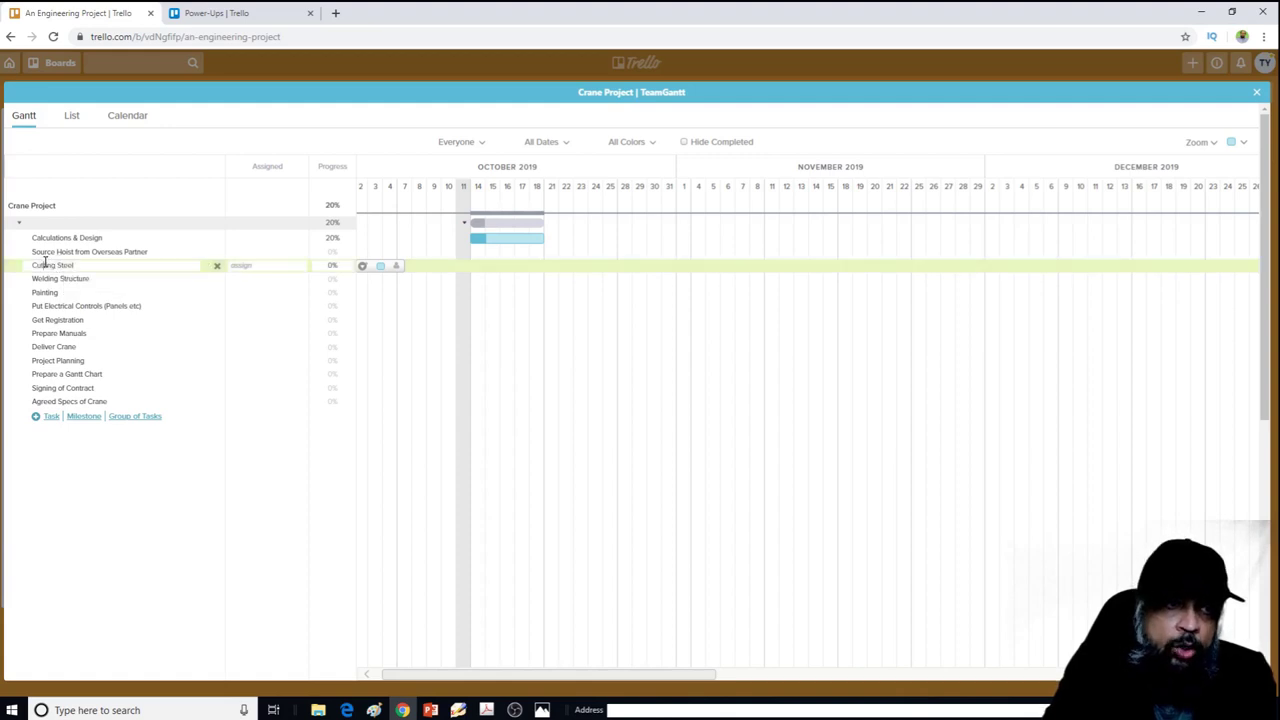
pyautogui.click(565, 266)
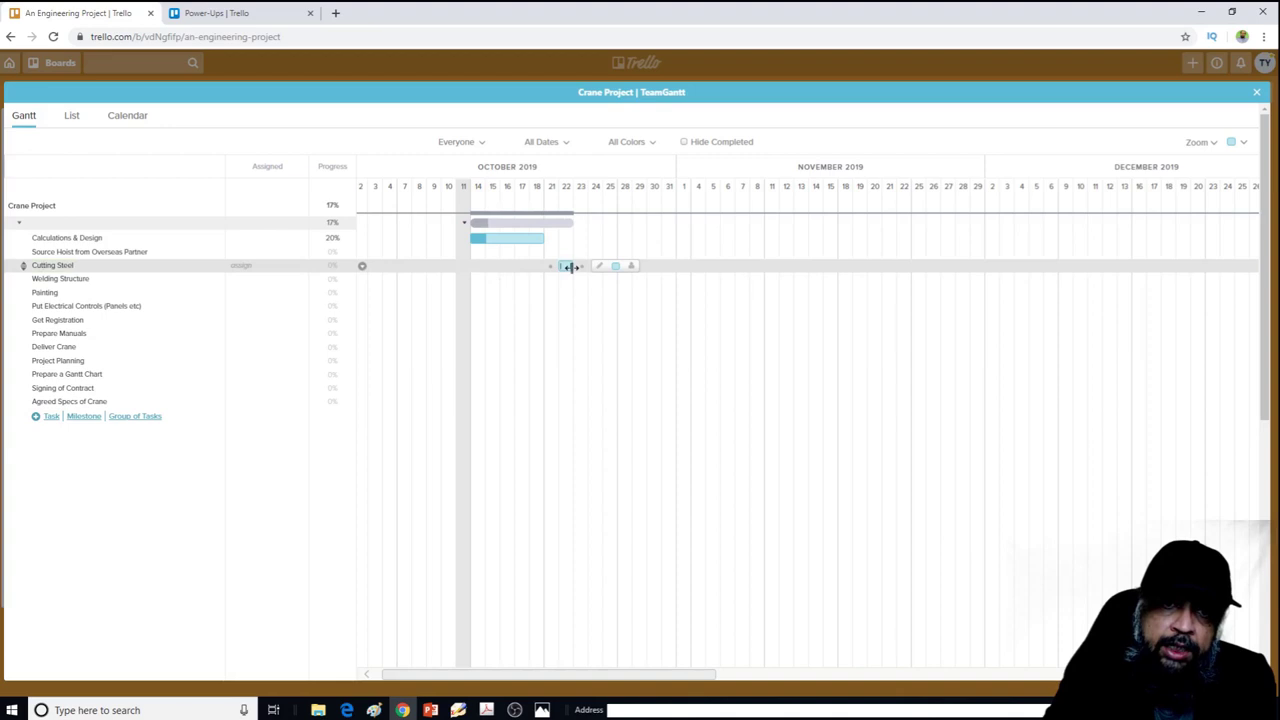
pyautogui.moveTo(568, 267); pyautogui.dragTo(616, 268)
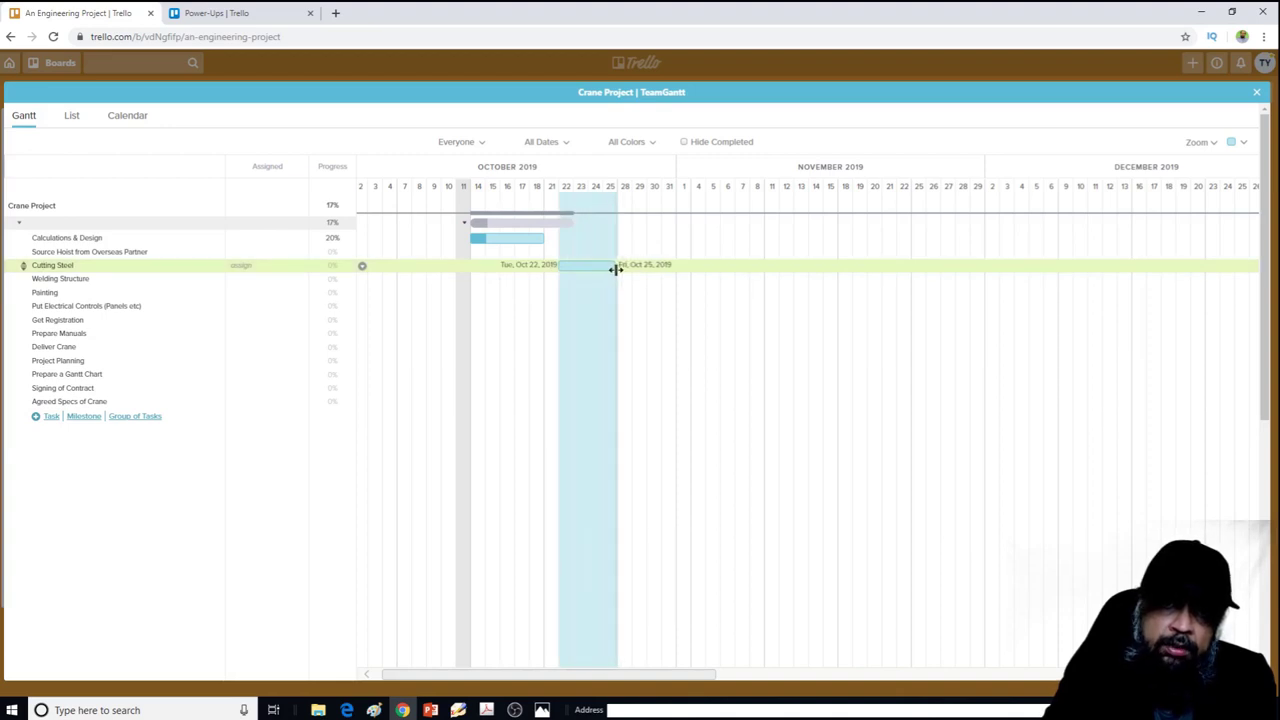
pyautogui.moveTo(616, 268); pyautogui.dragTo(617, 268)
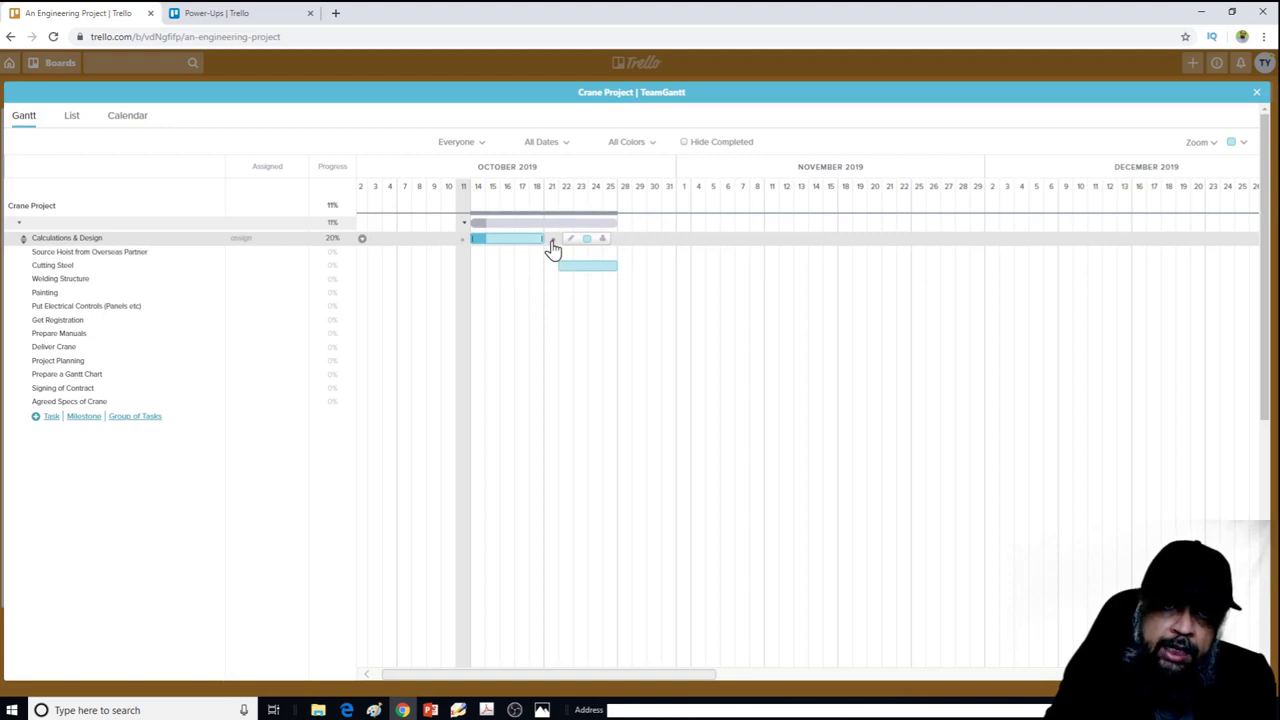
pyautogui.moveTo(562, 273); pyautogui.dragTo(558, 265)
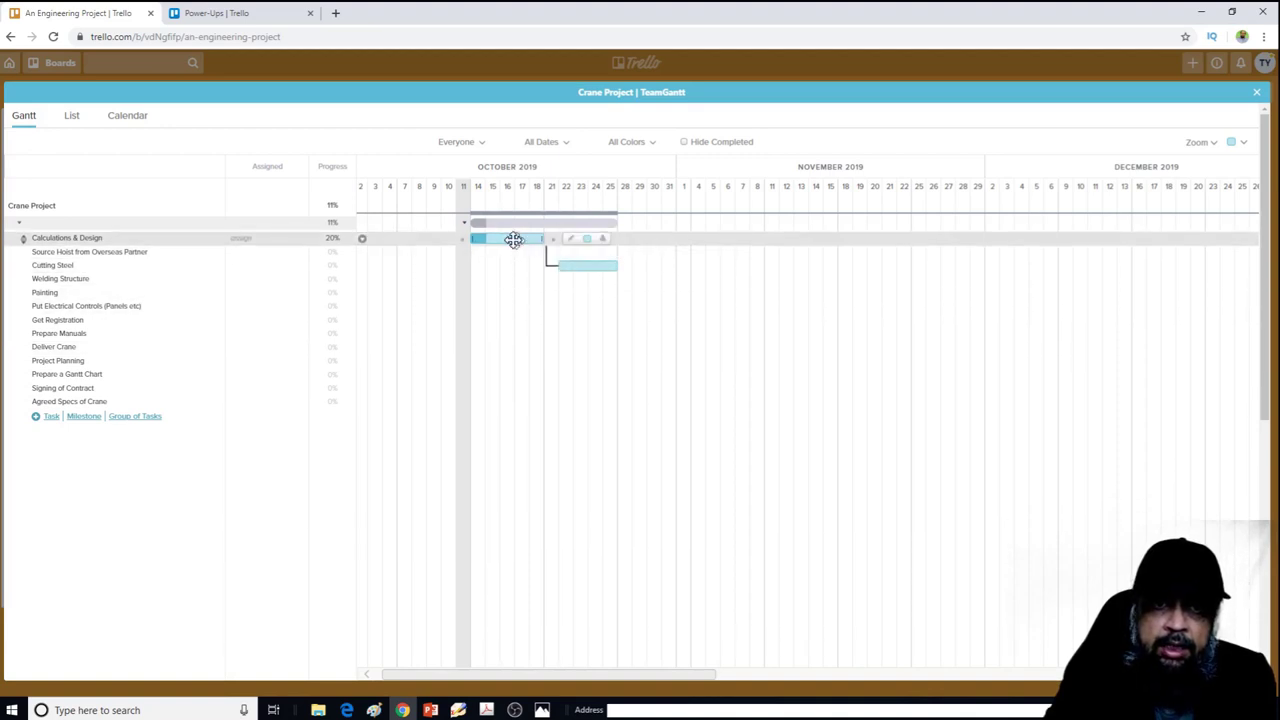
# Step: Schedule Welding Structure for Oct 30–Nov 12 after Cutting Steel, then return to the board
pyautogui.click(82, 281)
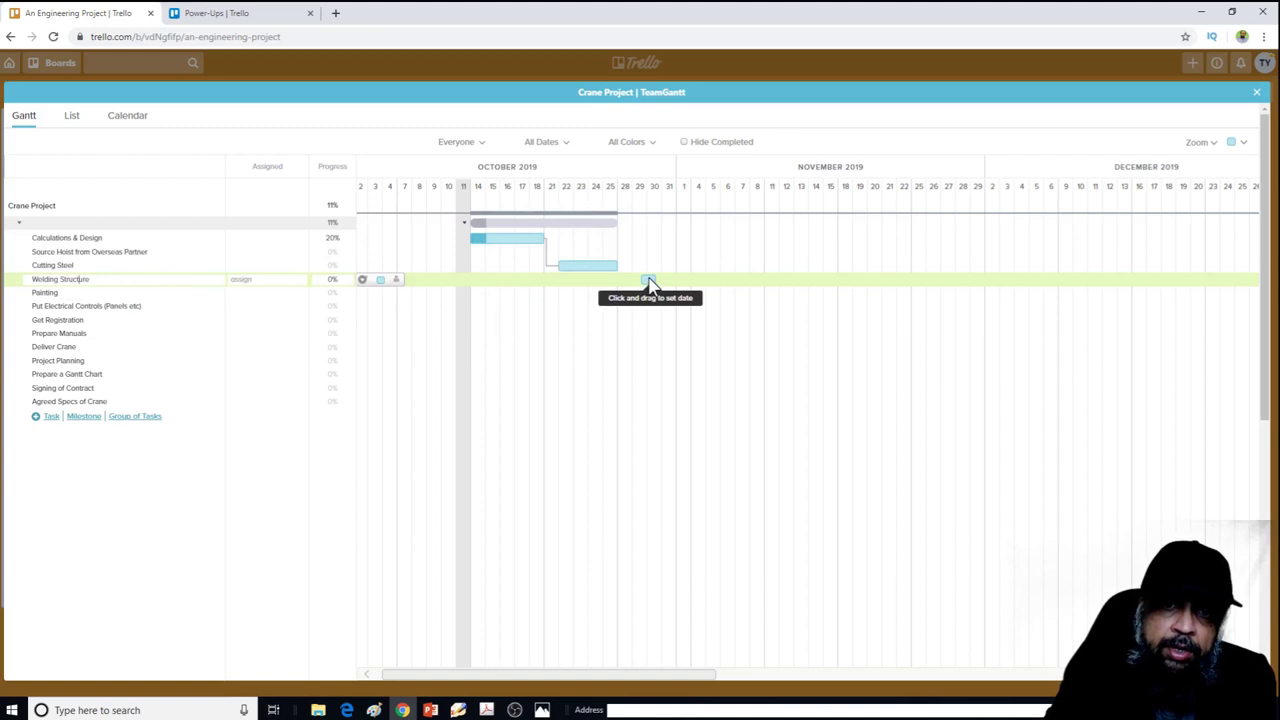
pyautogui.moveTo(648, 281); pyautogui.dragTo(801, 304)
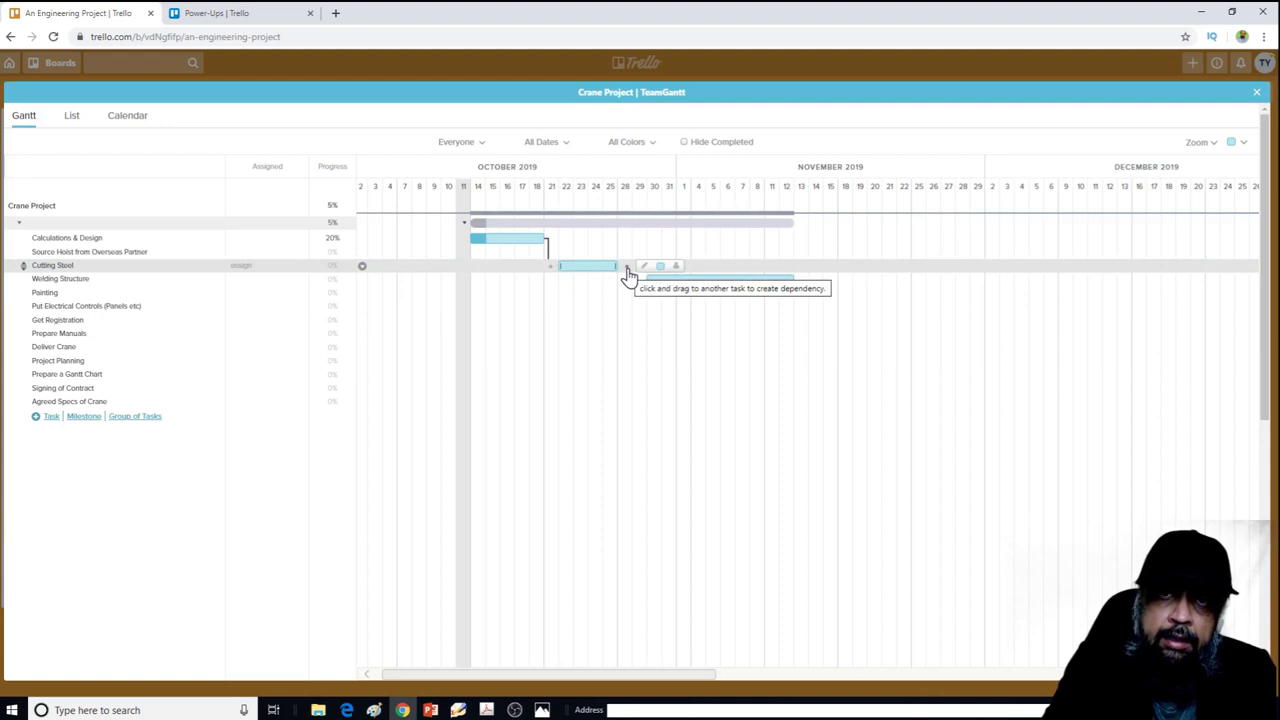
pyautogui.moveTo(627, 270); pyautogui.dragTo(649, 278)
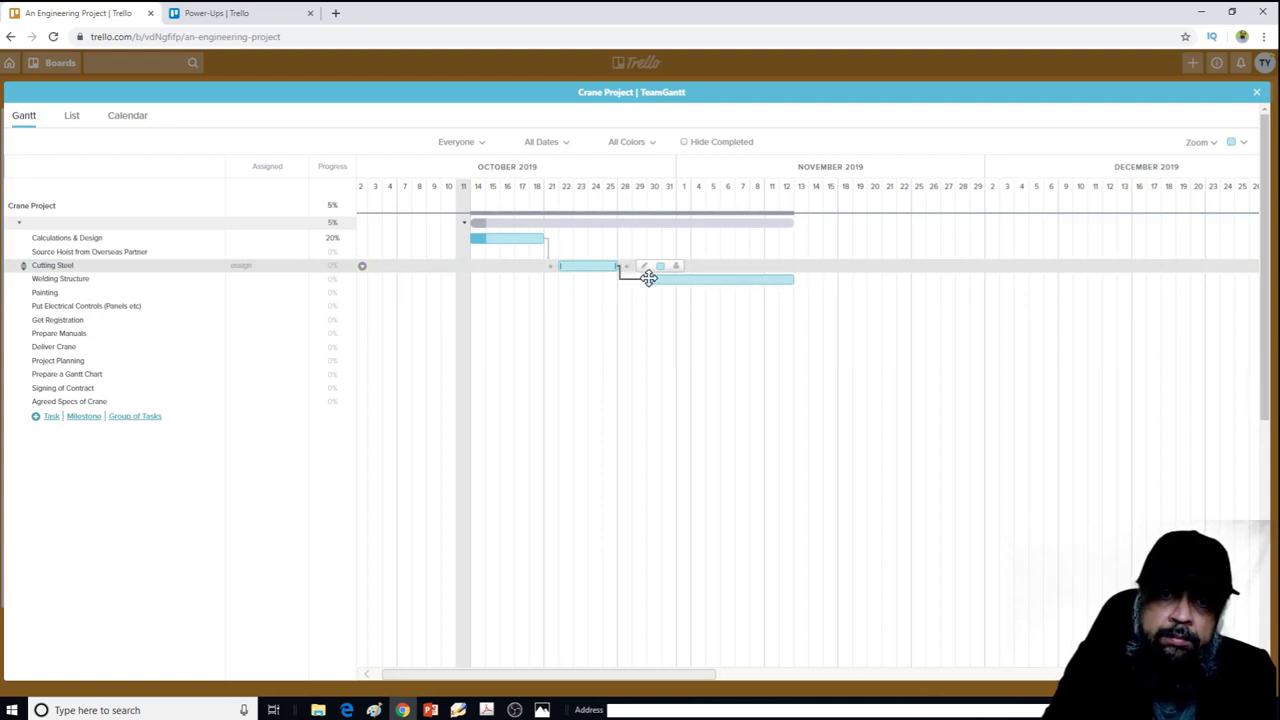
pyautogui.click(1256, 96)
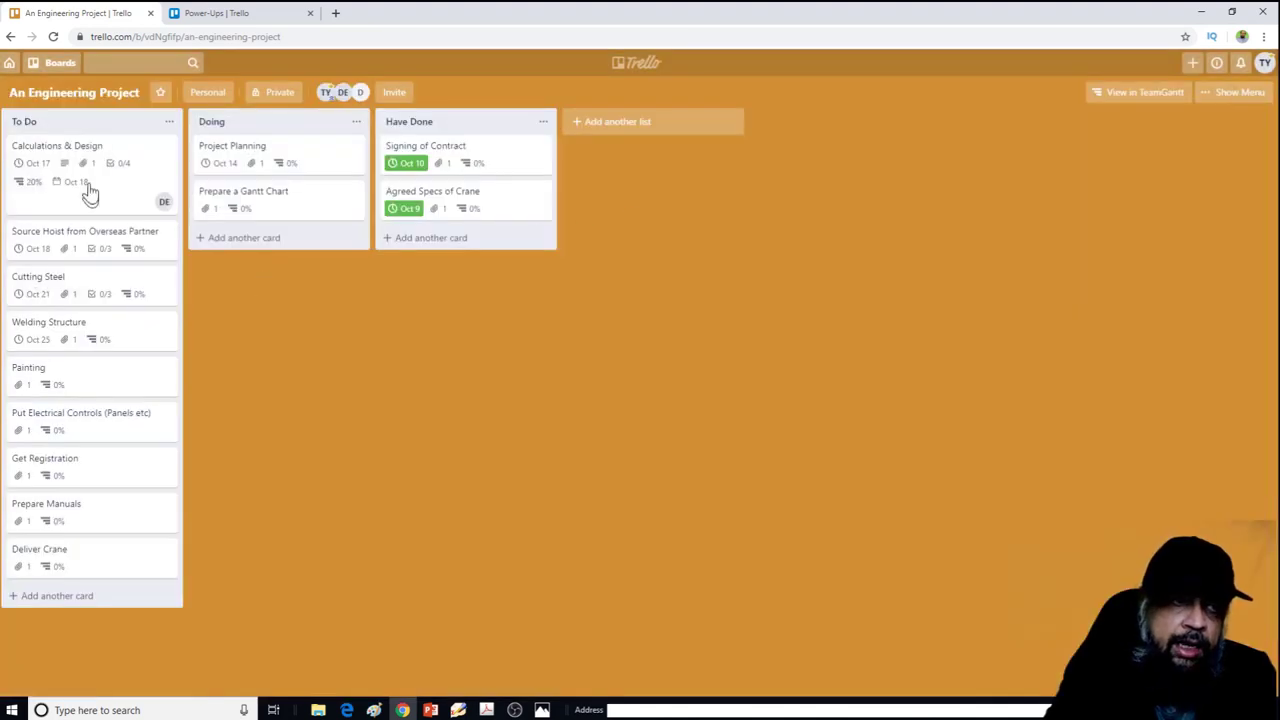
# Step: Remove the TeamGantt task attachment from the Welding Structure card and close it
pyautogui.click(40, 338)
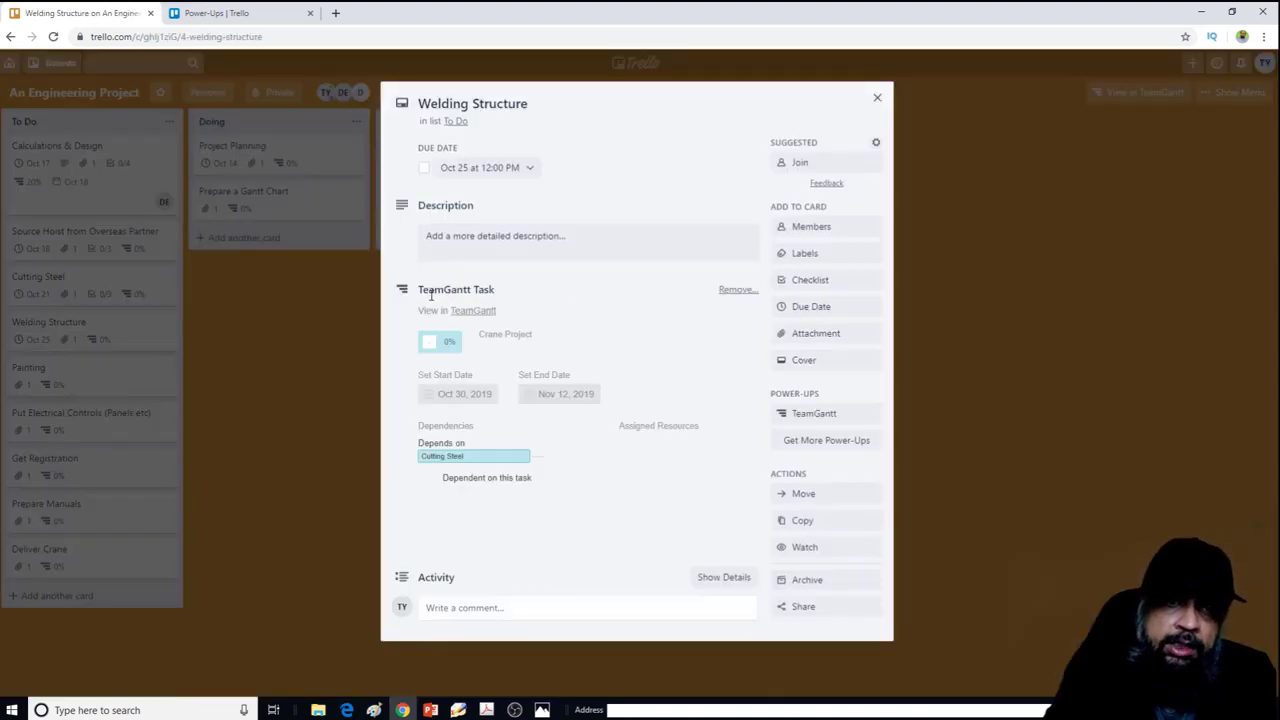
pyautogui.click(739, 294)
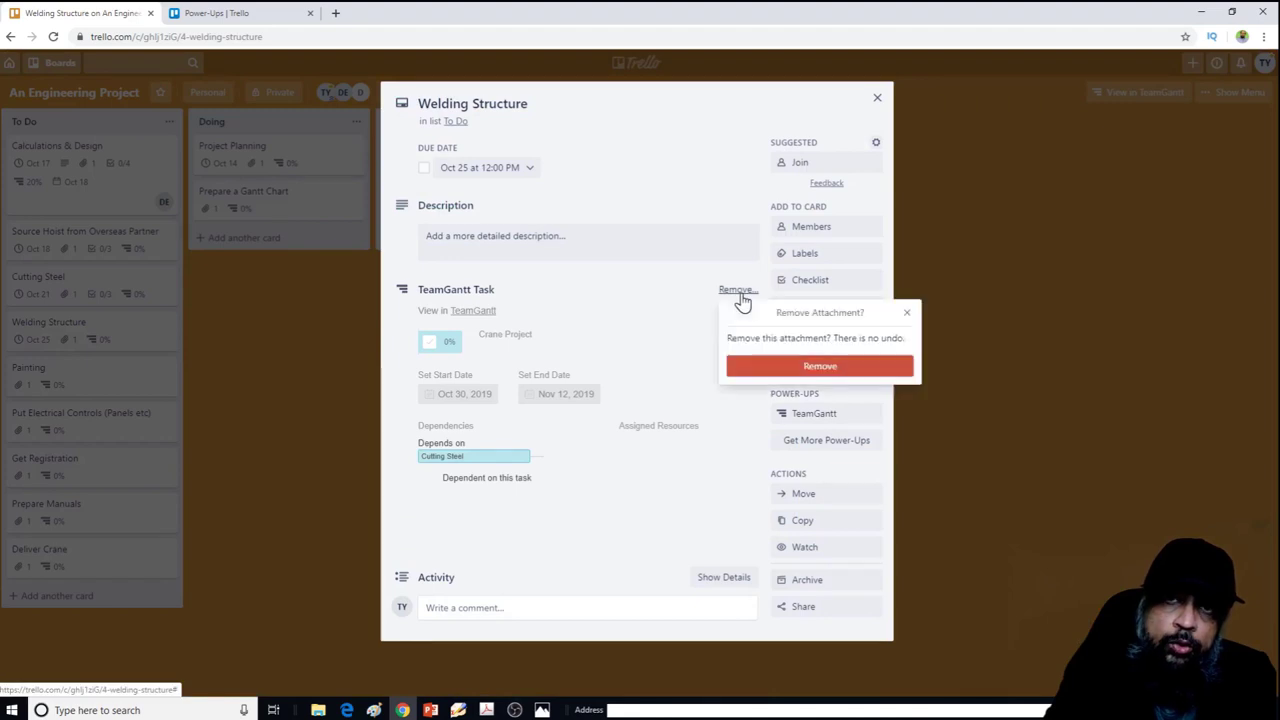
pyautogui.click(825, 368)
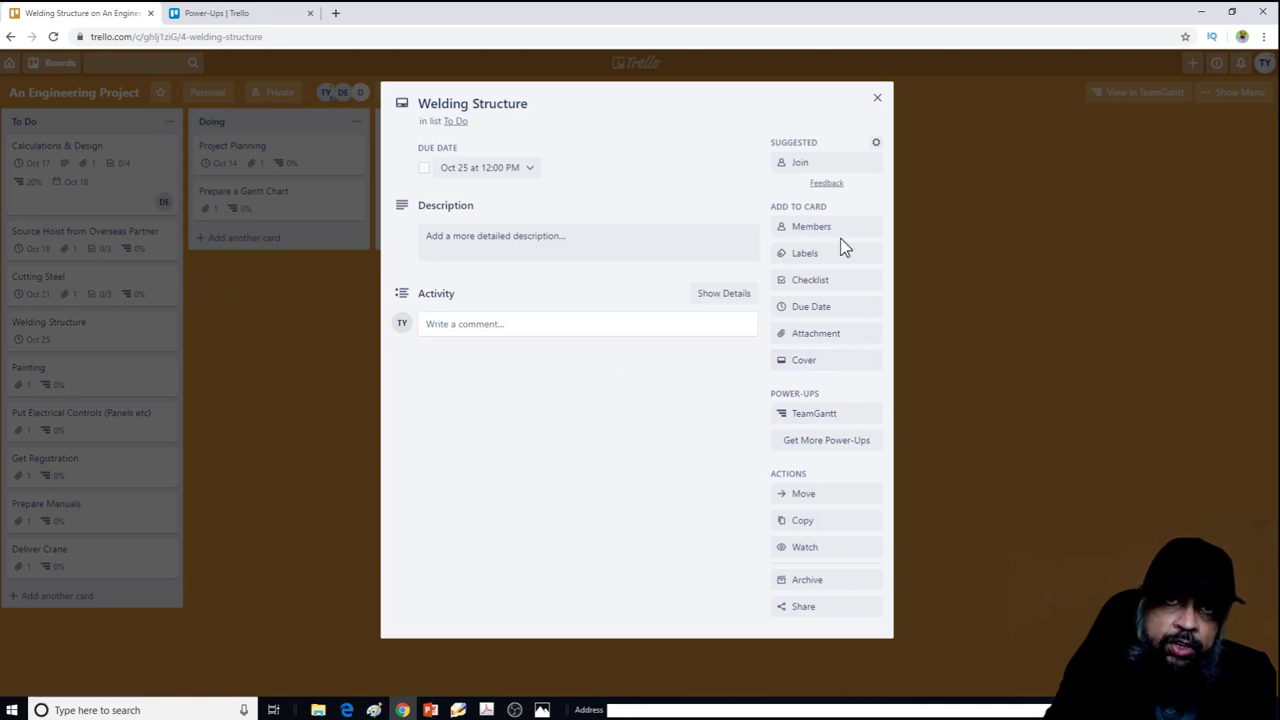
pyautogui.press('Escape')
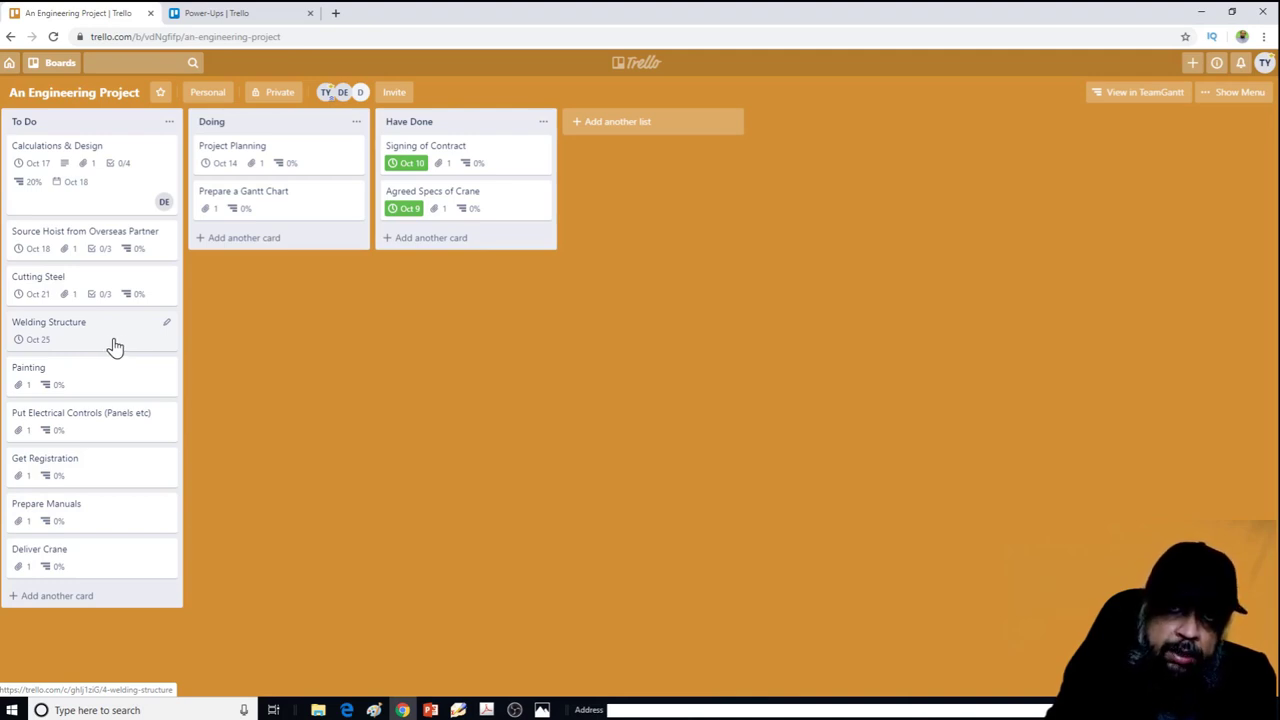
# Step: Relink the Welding Structure card to Crane Project via the TeamGantt power-up
pyautogui.click(115, 346)
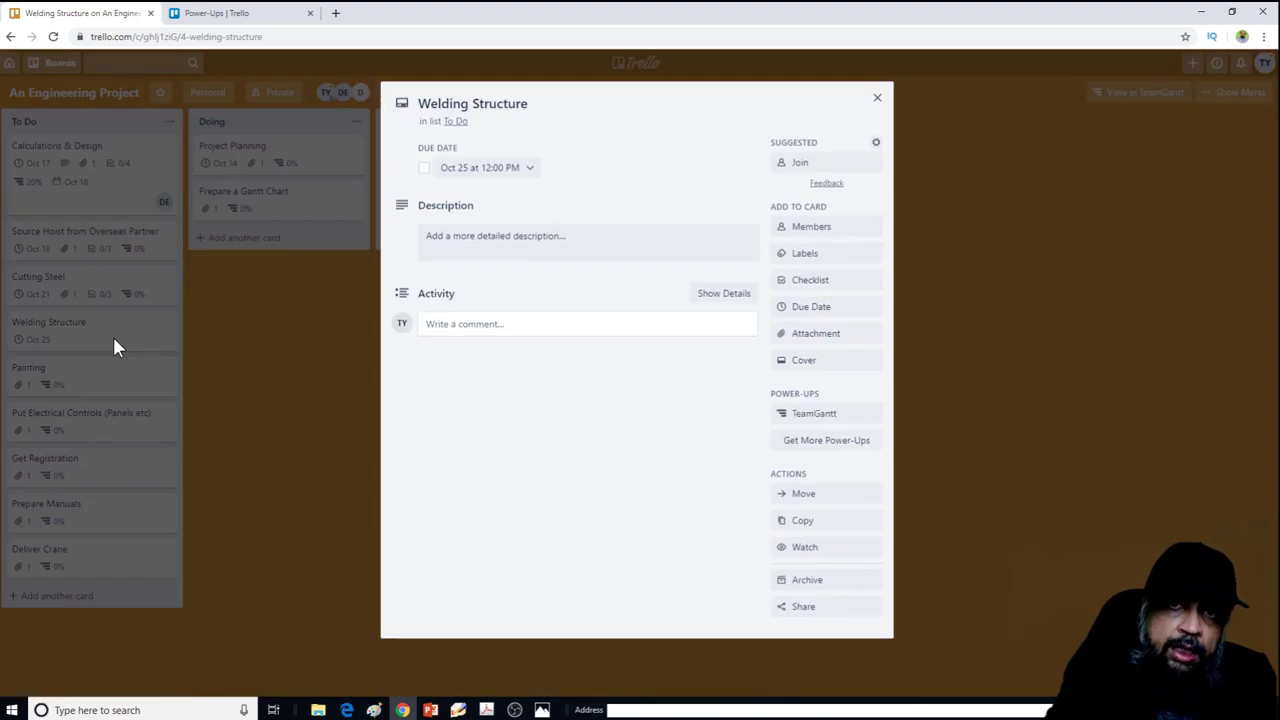
pyautogui.click(810, 418)
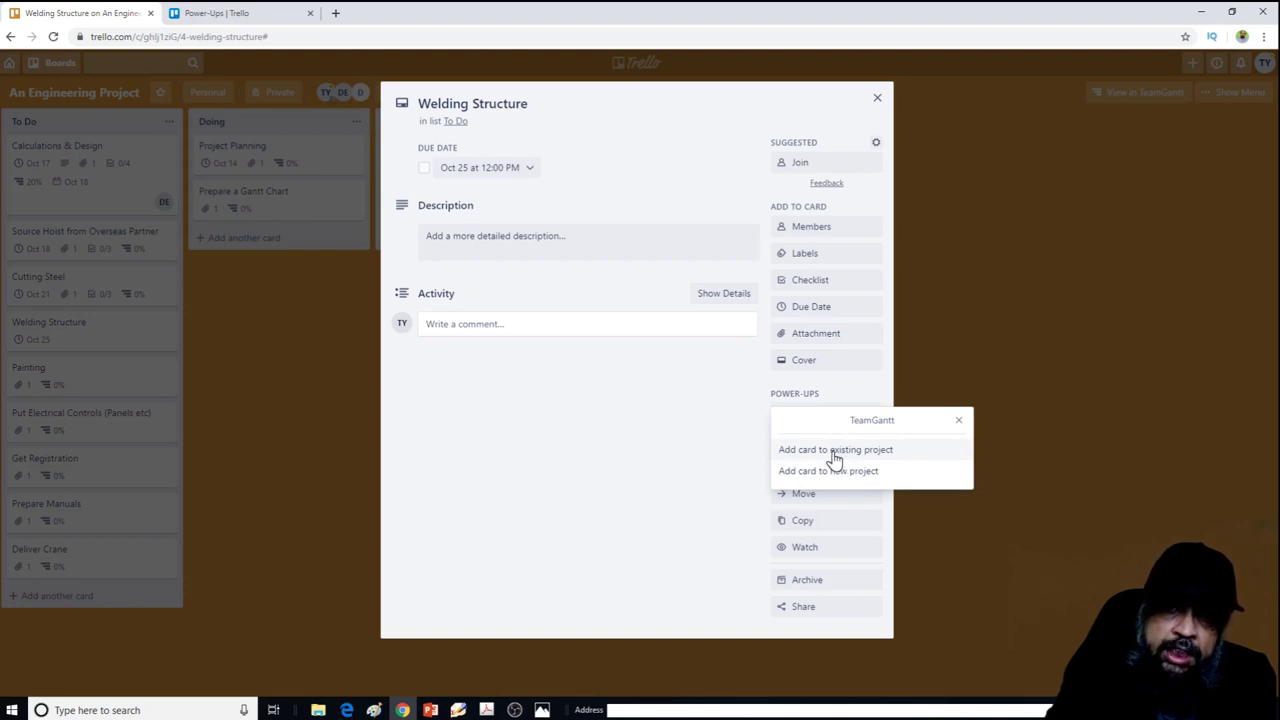
pyautogui.click(834, 452)
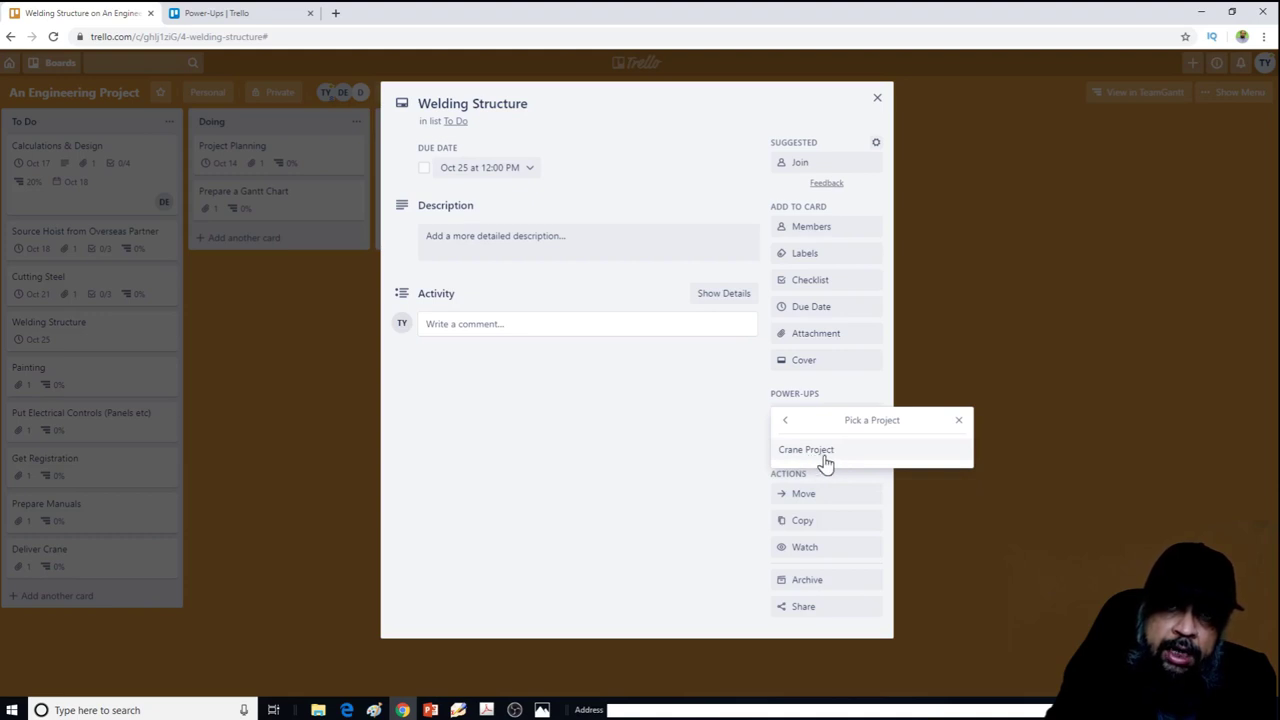
pyautogui.click(825, 455)
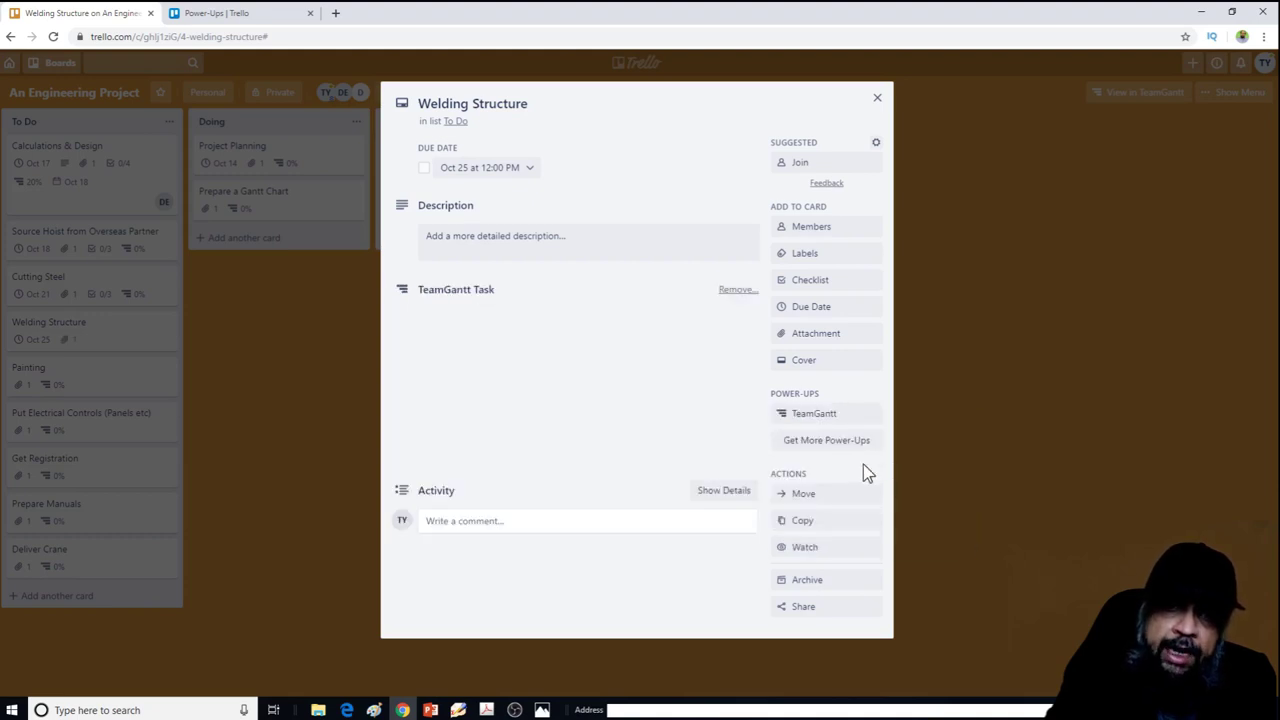
pyautogui.click(877, 97)
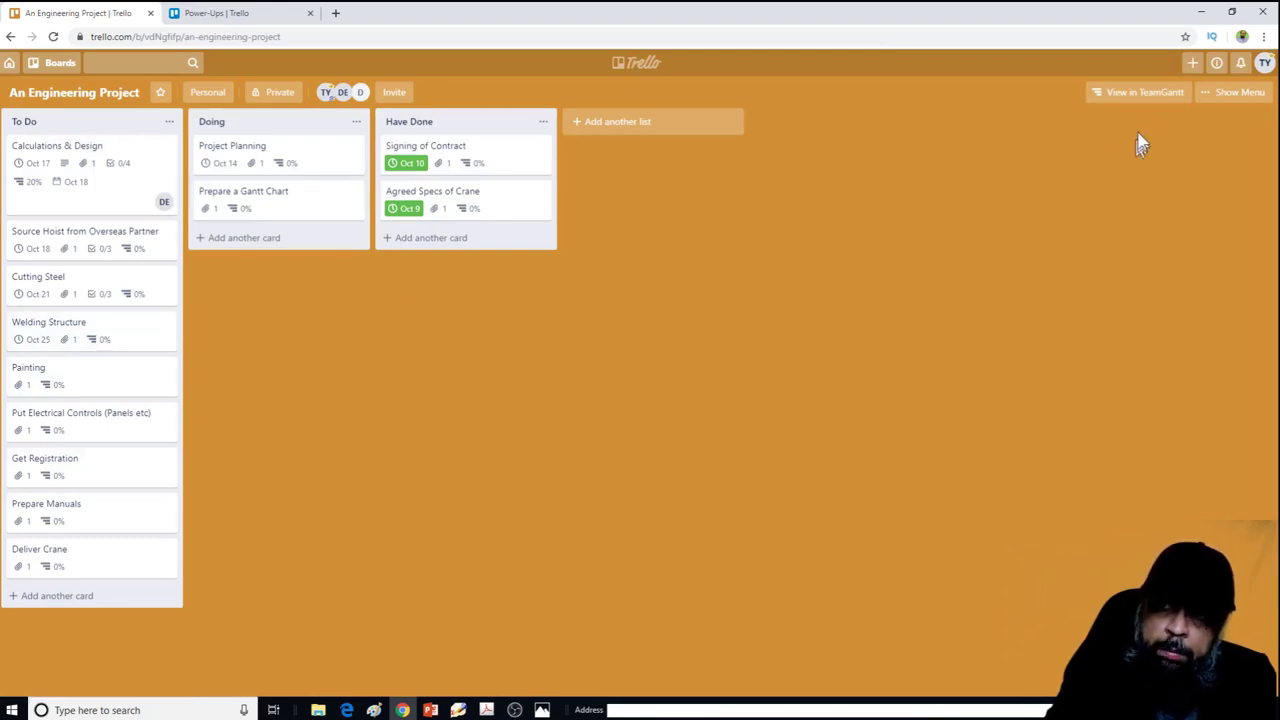
# Step: Open the Crane Project gantt chart from the board header's View in TeamGantt menu
pyautogui.click(1145, 95)
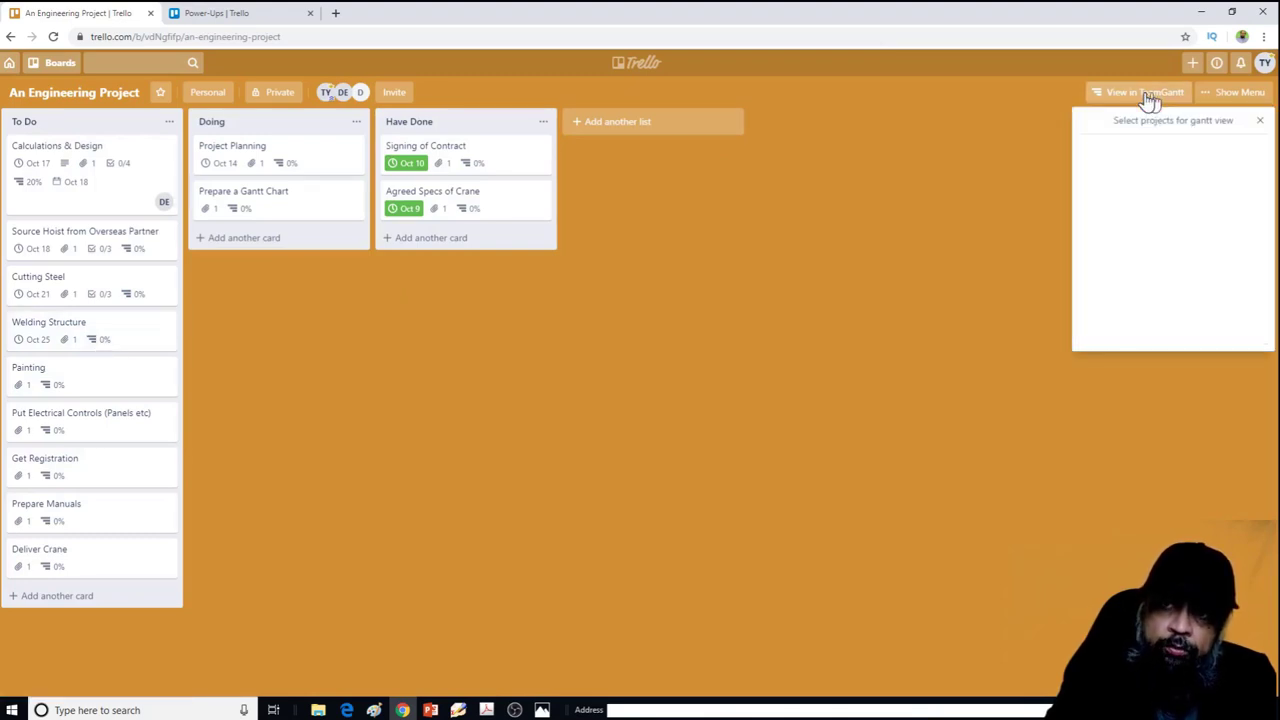
pyautogui.click(1134, 191)
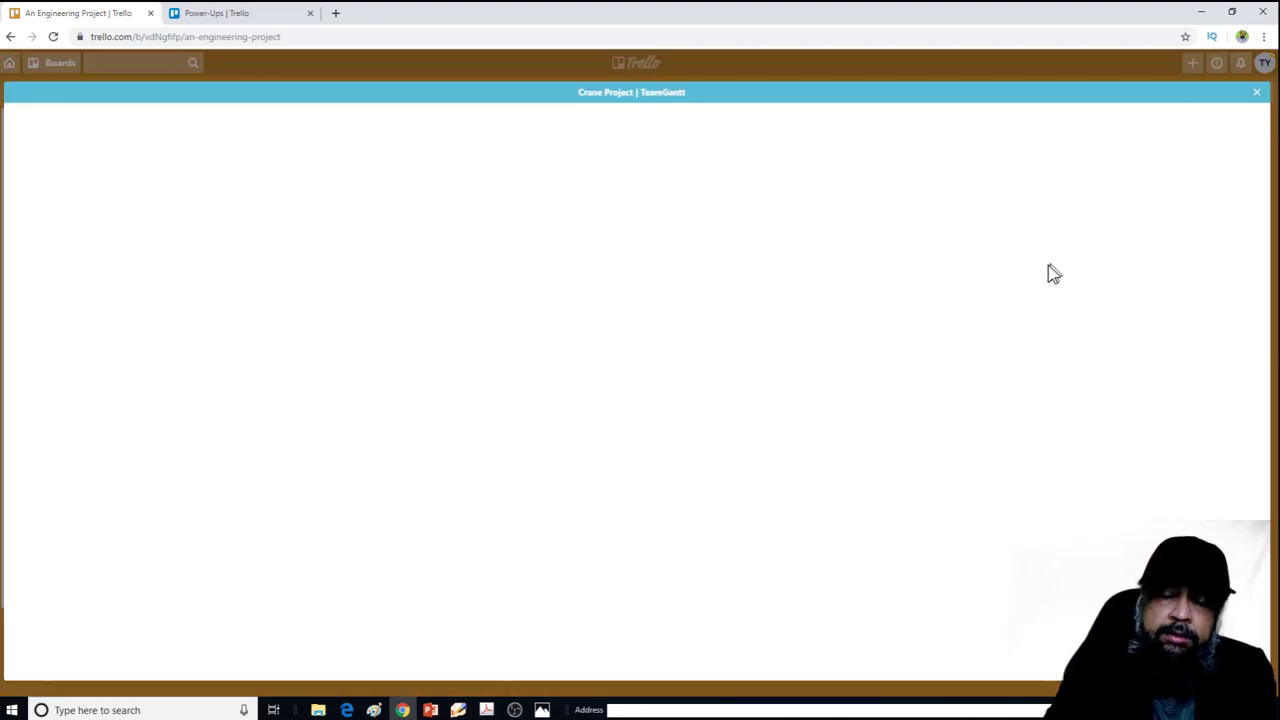